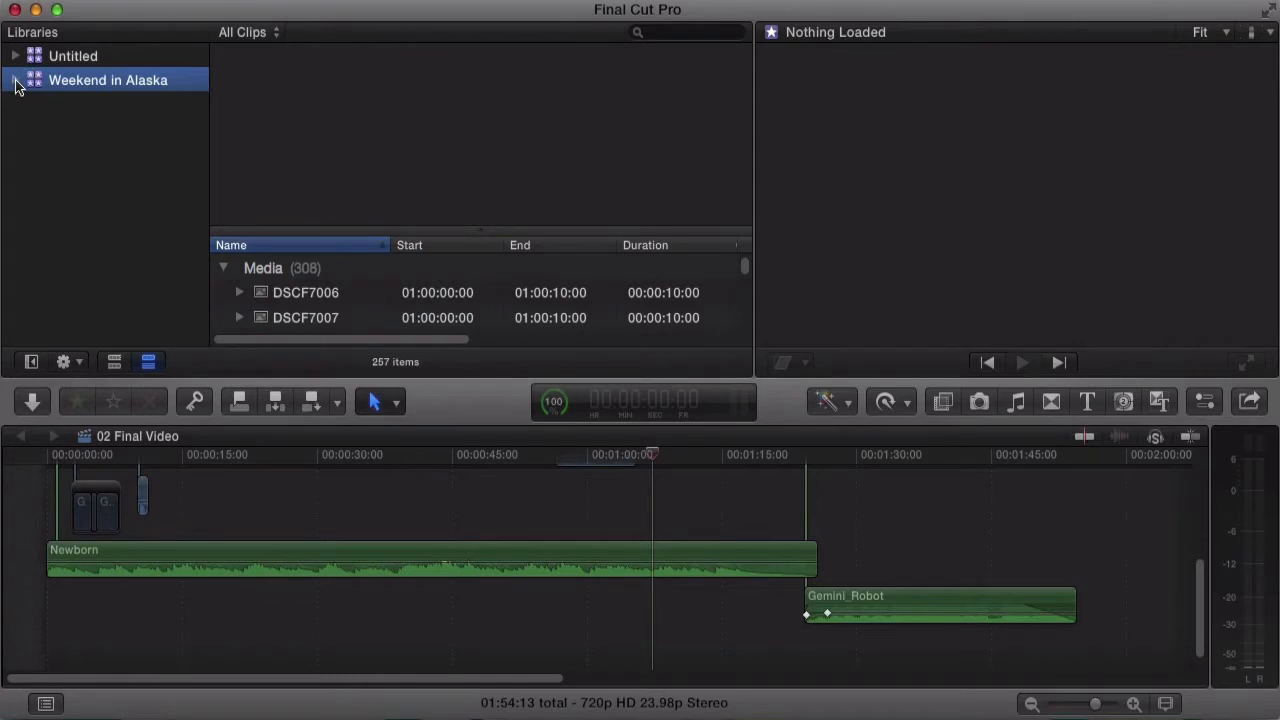
# - Close the Untitled library
pyautogui.click(15, 80)
pyautogui.click(68, 58)
pyautogui.rightClick(67, 60)
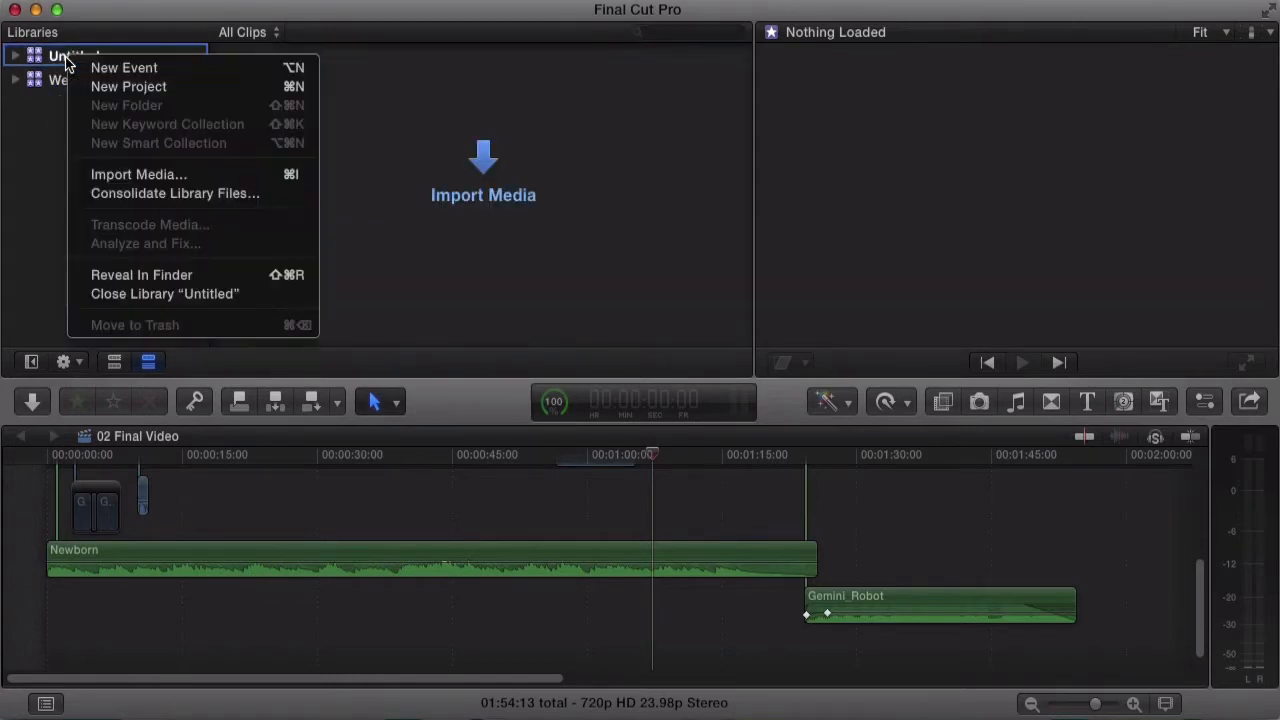
pyautogui.click(122, 294)
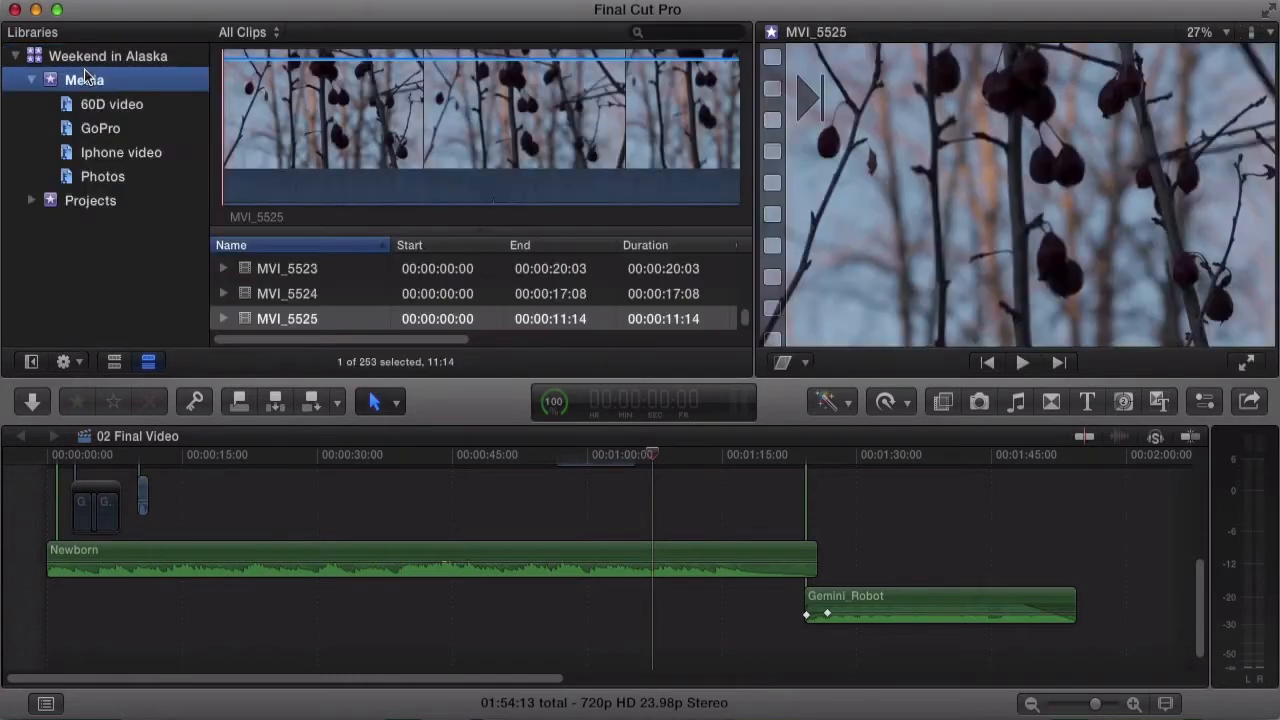
# - Look through the Media and Projects events of the Weekend in Alaska library
pyautogui.click(80, 76)
pyautogui.click(30, 81)
pyautogui.click(30, 81)
pyautogui.click(91, 202)
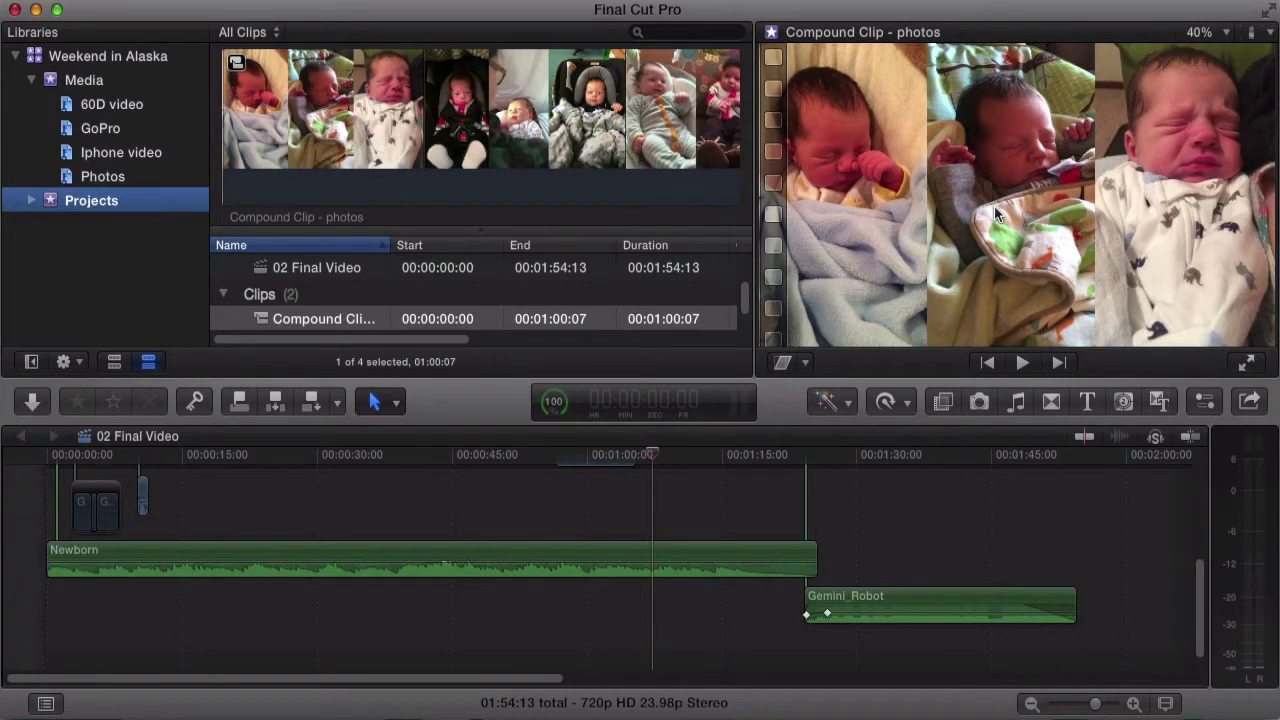
# - Open the 60D video collection and preview the first five seconds or so of the MVI_5525 clip
pyautogui.click(112, 104)
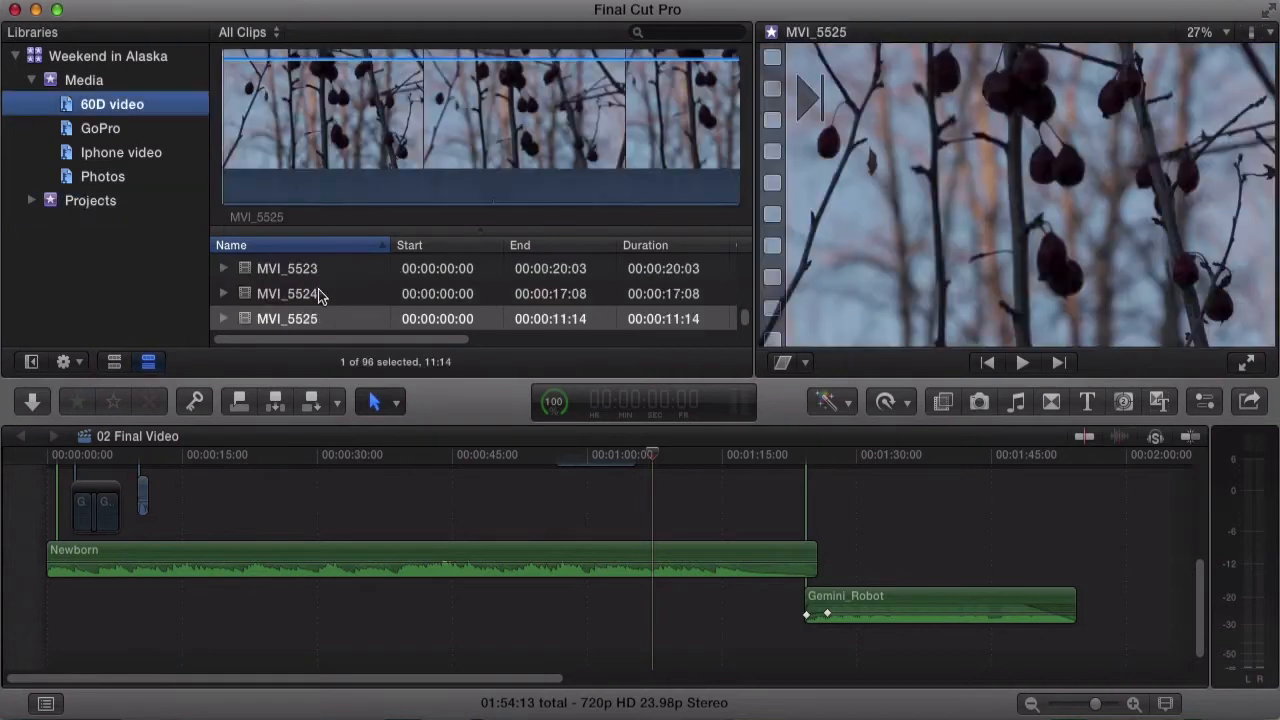
pyautogui.click(255, 128)
pyautogui.press('space')
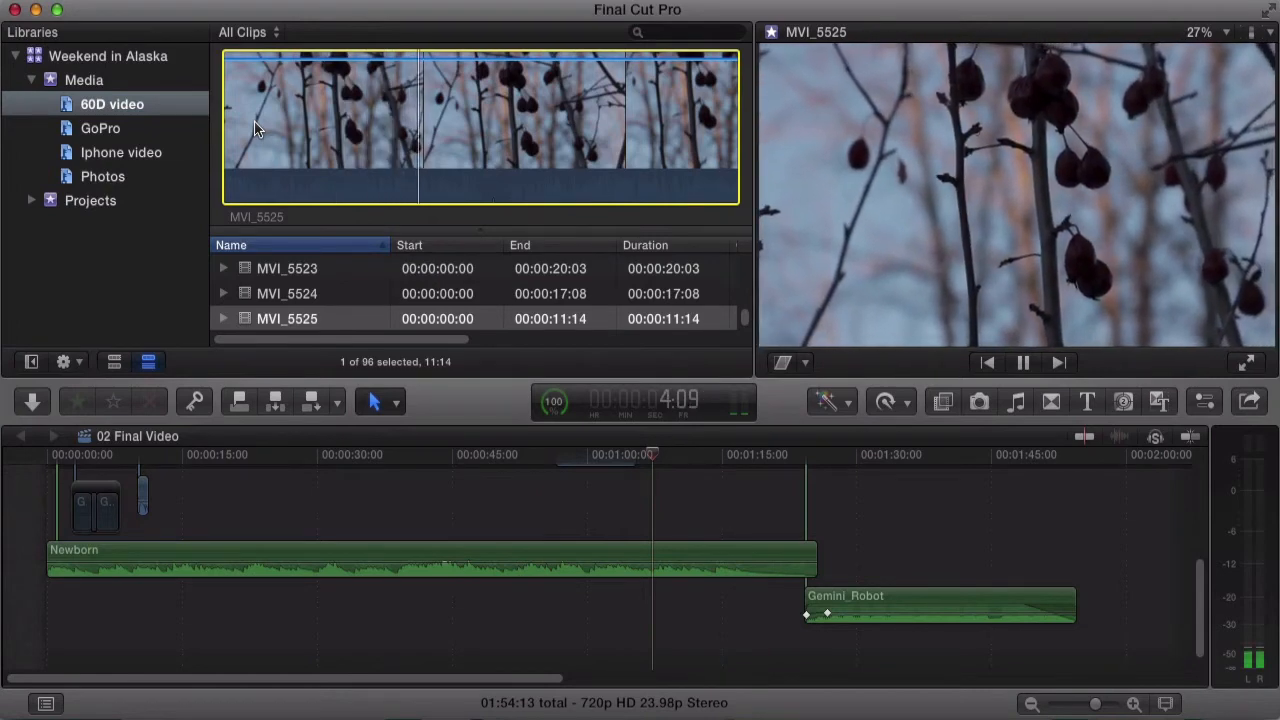
pyautogui.press('space')
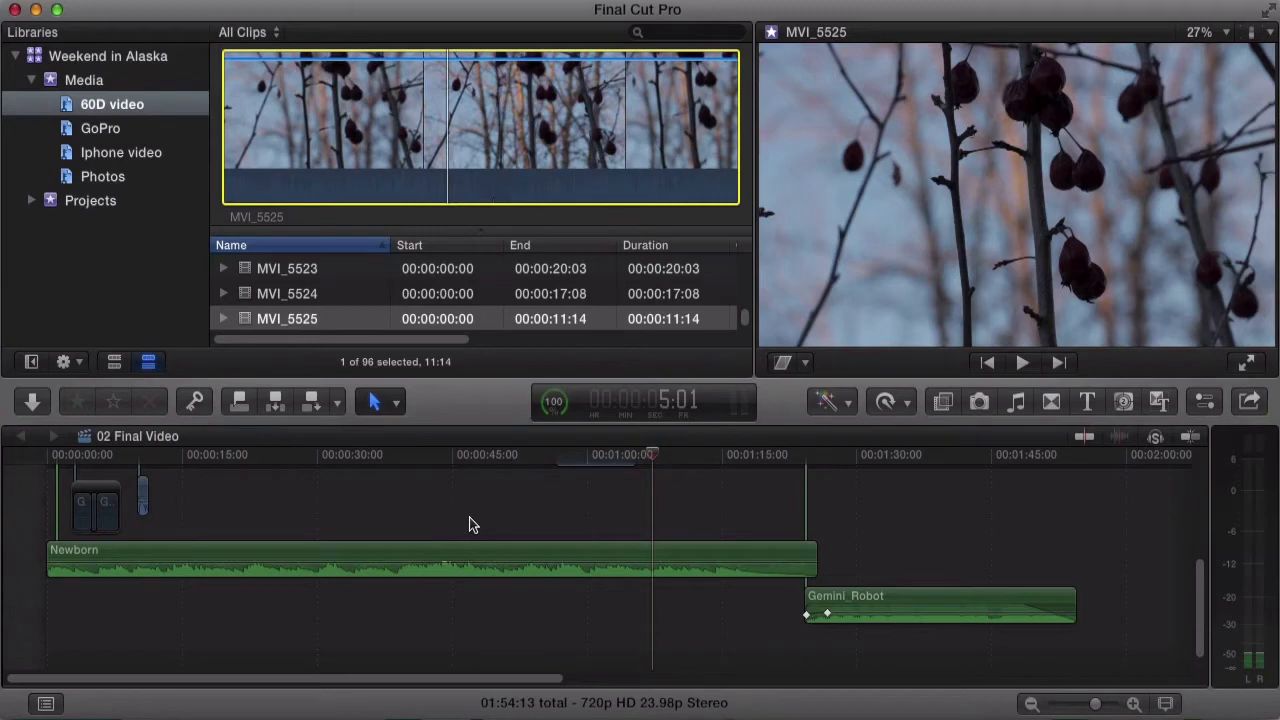
# - Play about four seconds of the 02 Final Video timeline starting at the beginning of the MVI_5443 clip
pyautogui.scroll(10, 475, 525)
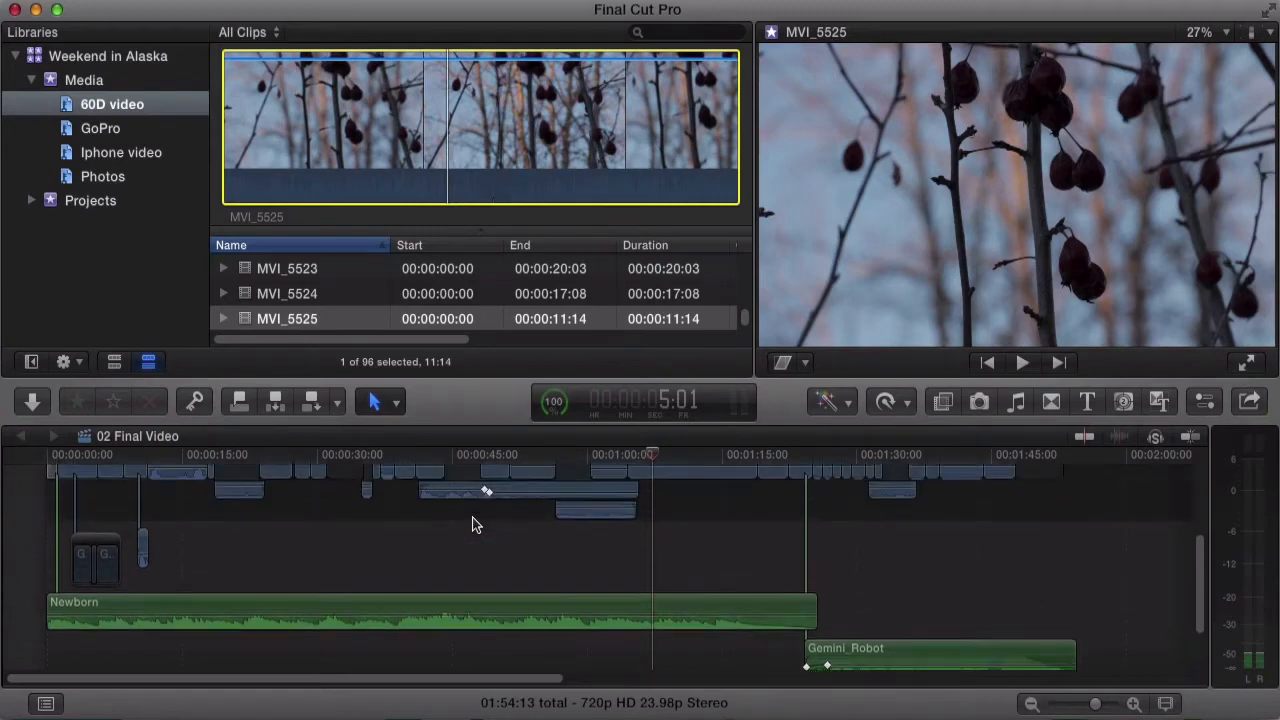
pyautogui.click(551, 480)
pyautogui.click(628, 476)
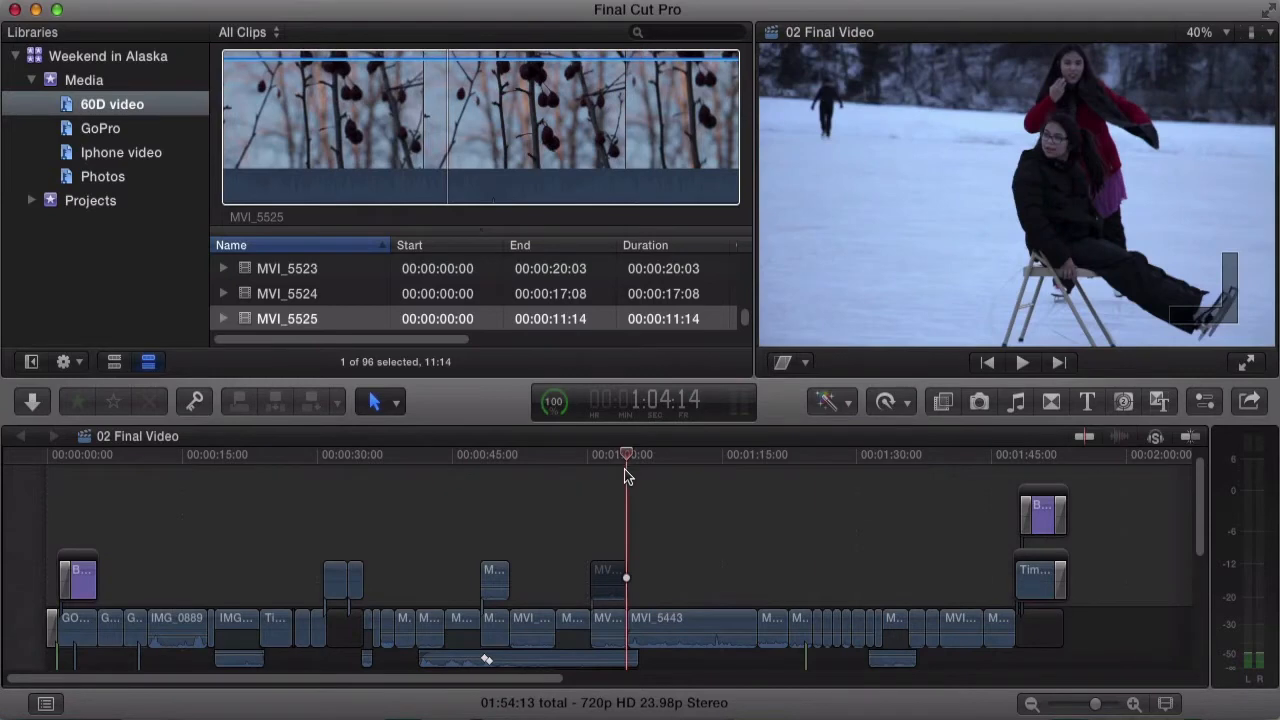
pyautogui.press('space')
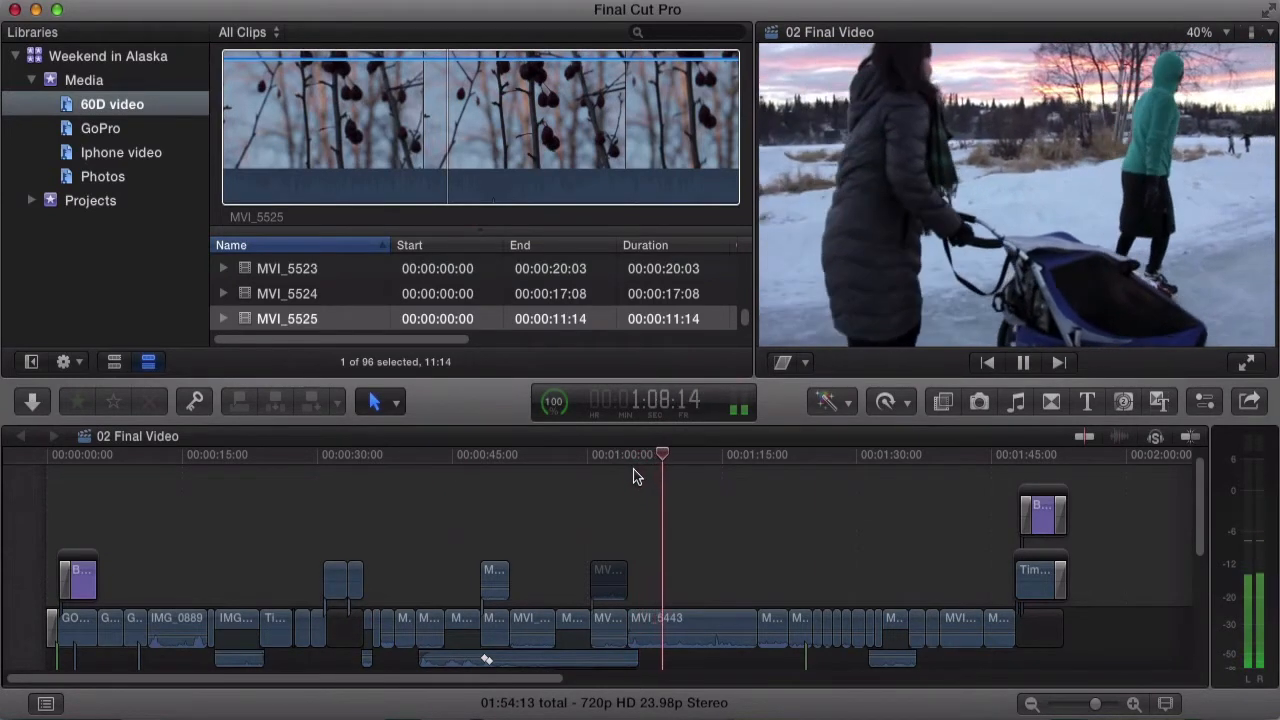
pyautogui.press('space')
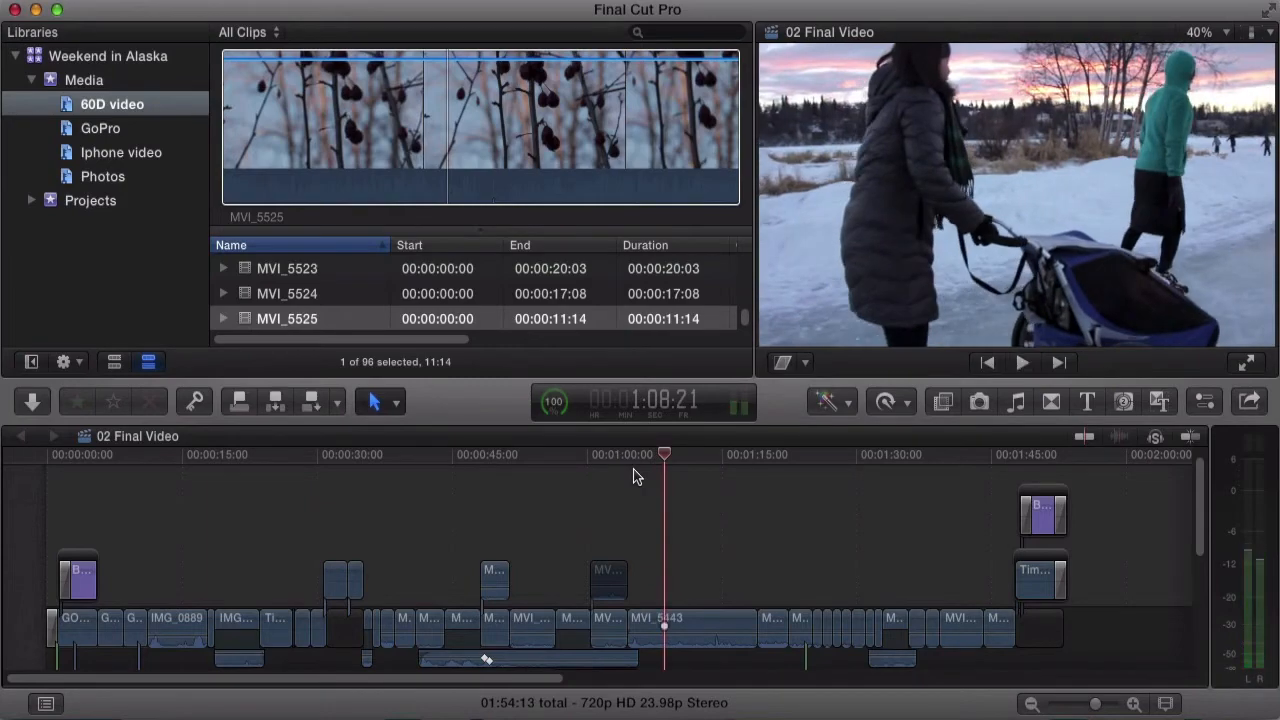
# - Examine the options for grouping clips in the browser without changing the current grouping
pyautogui.click(1, 322)
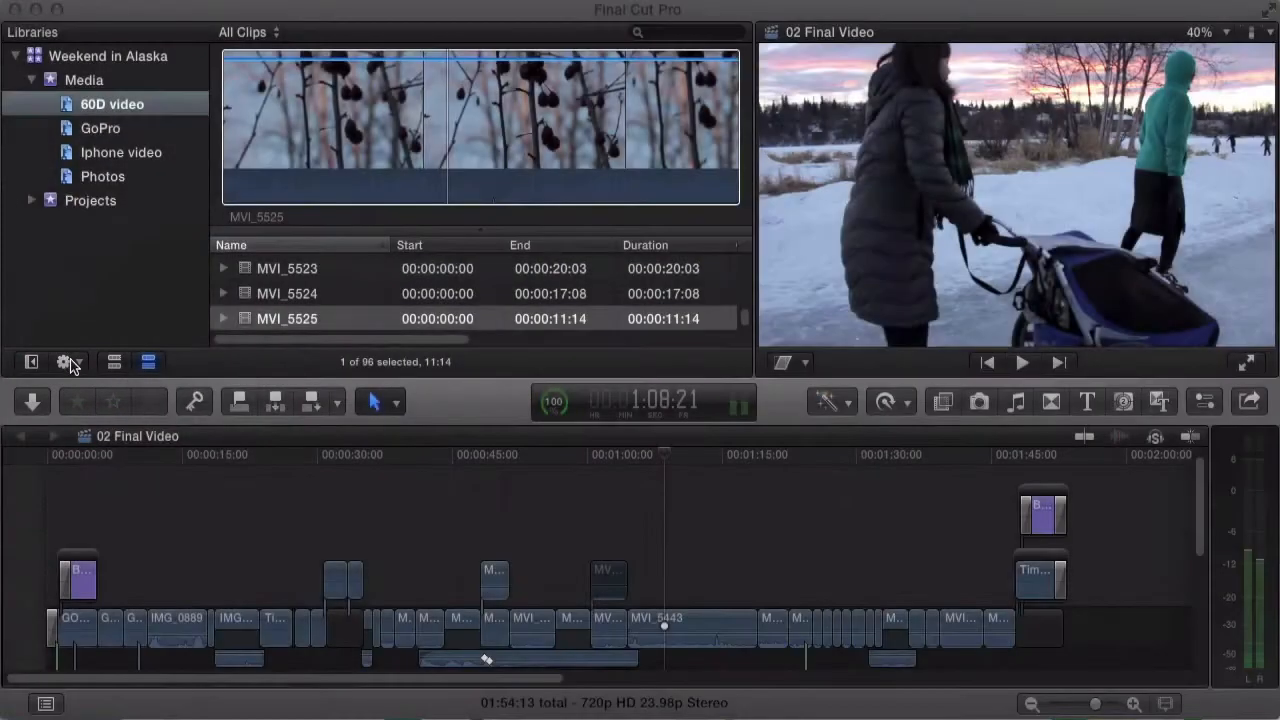
pyautogui.click(64, 362)
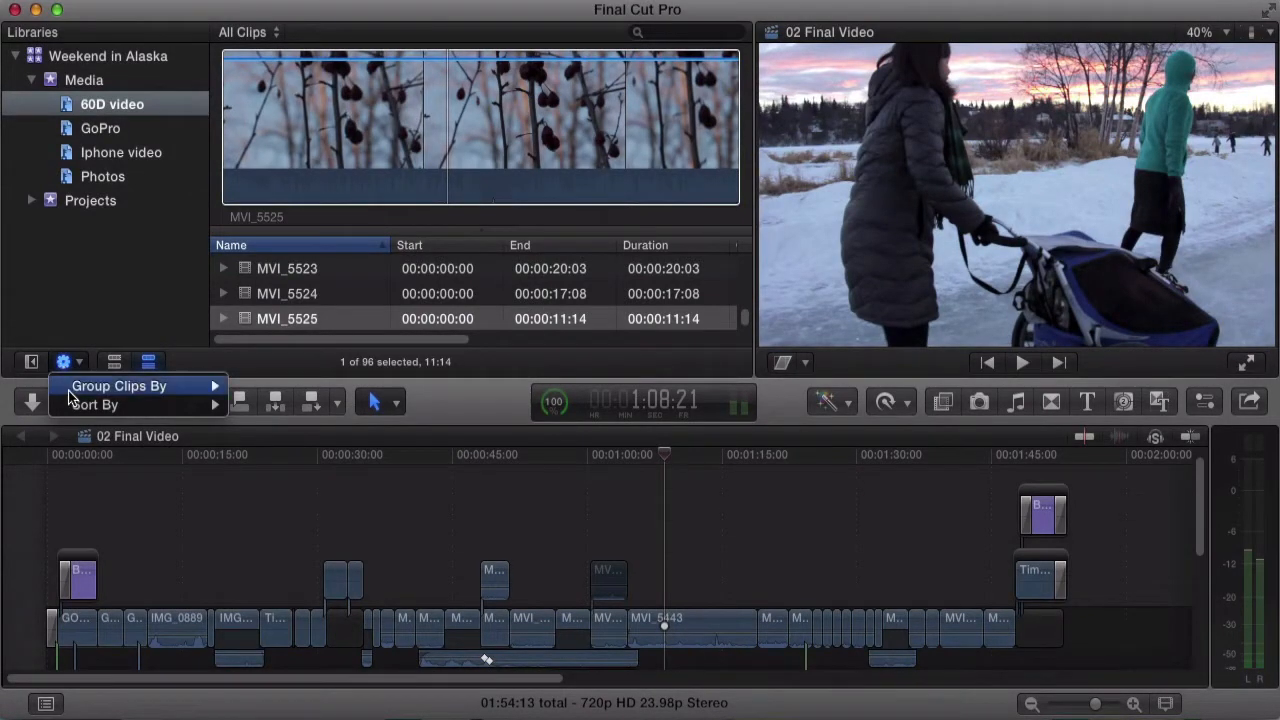
pyautogui.moveTo(73, 396)
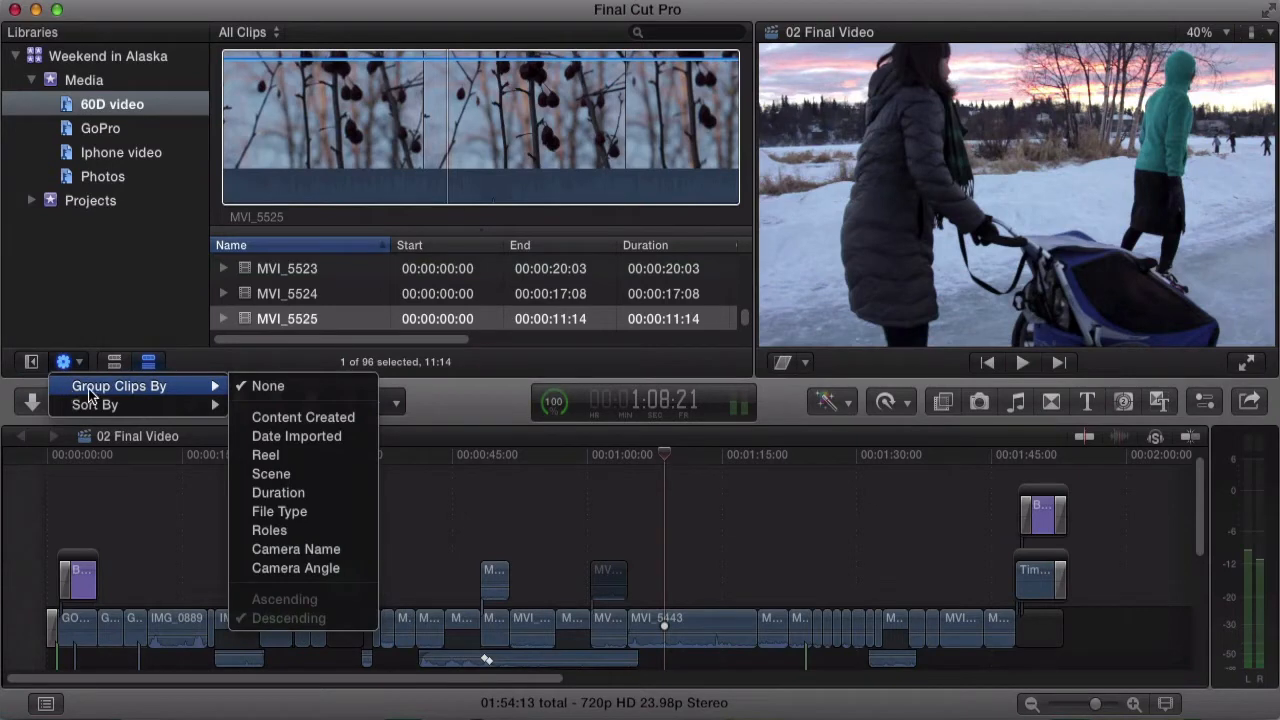
pyautogui.click(210, 369)
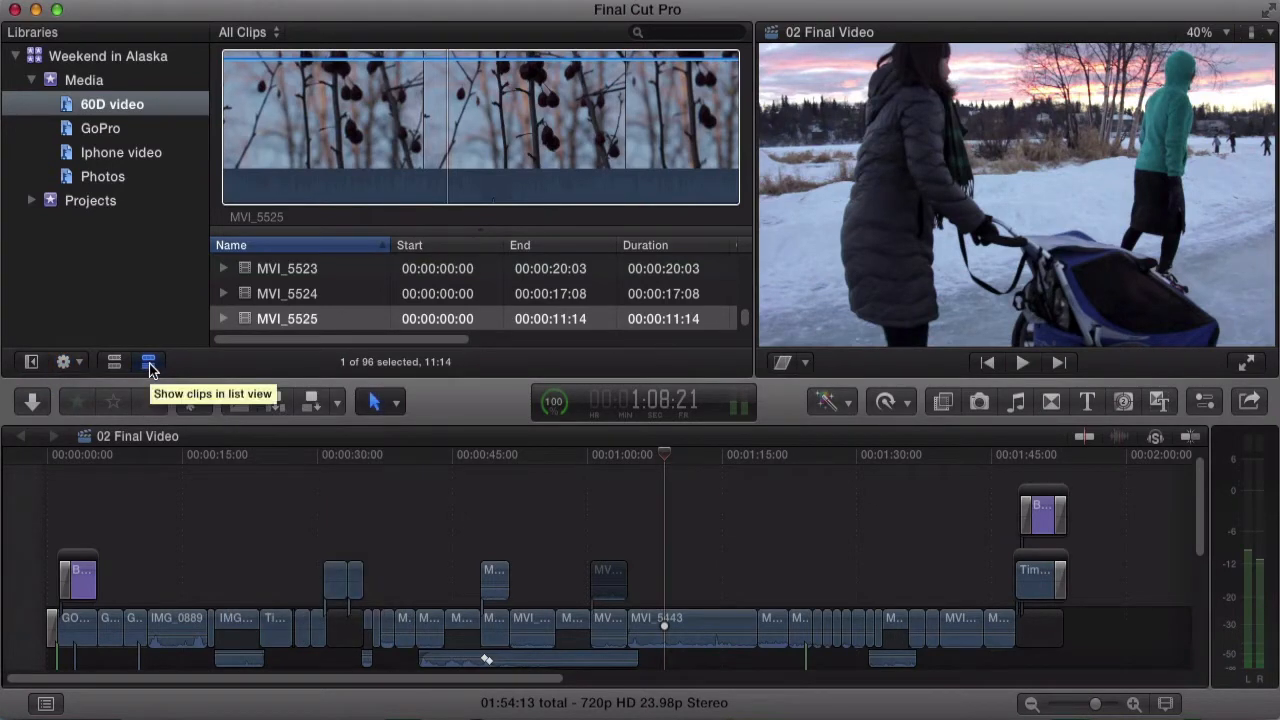
# - Browse the 60D video clip list, and show the clips as filmstrips at 5s per thumbnail
pyautogui.scroll(-1, 371, 294)
pyautogui.scroll(6, 371, 294)
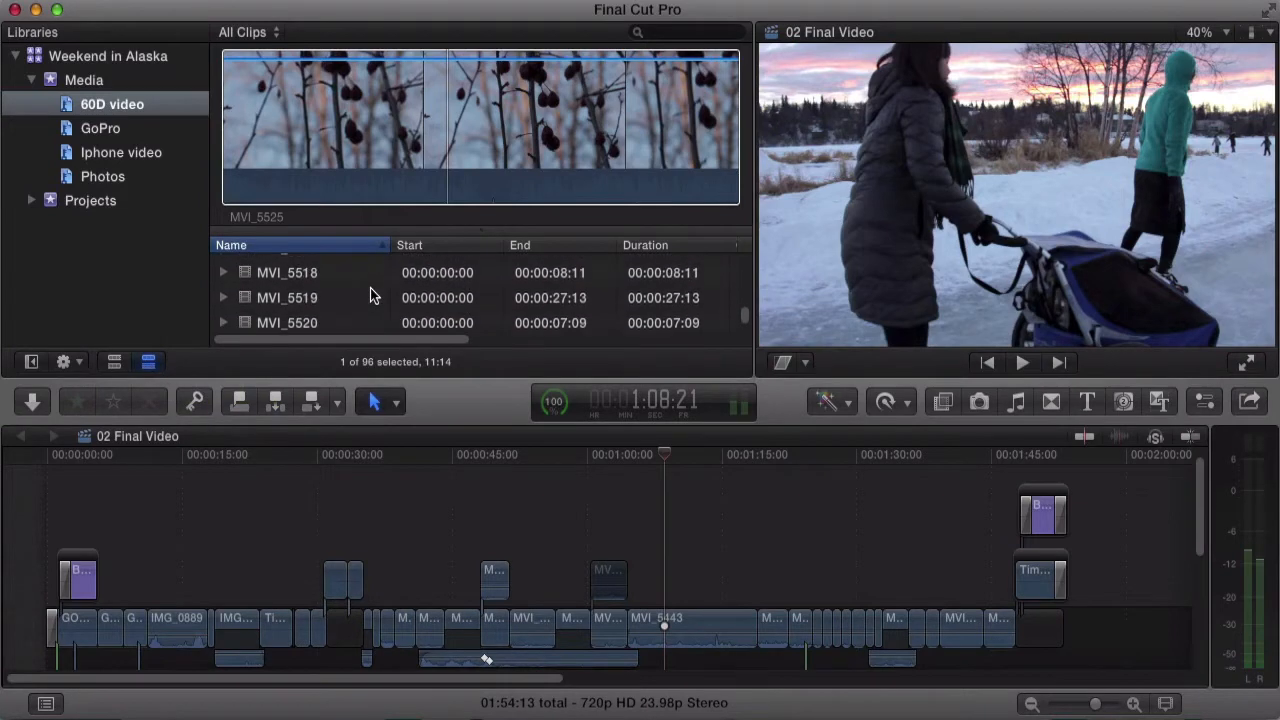
pyautogui.scroll(-6, 350, 297)
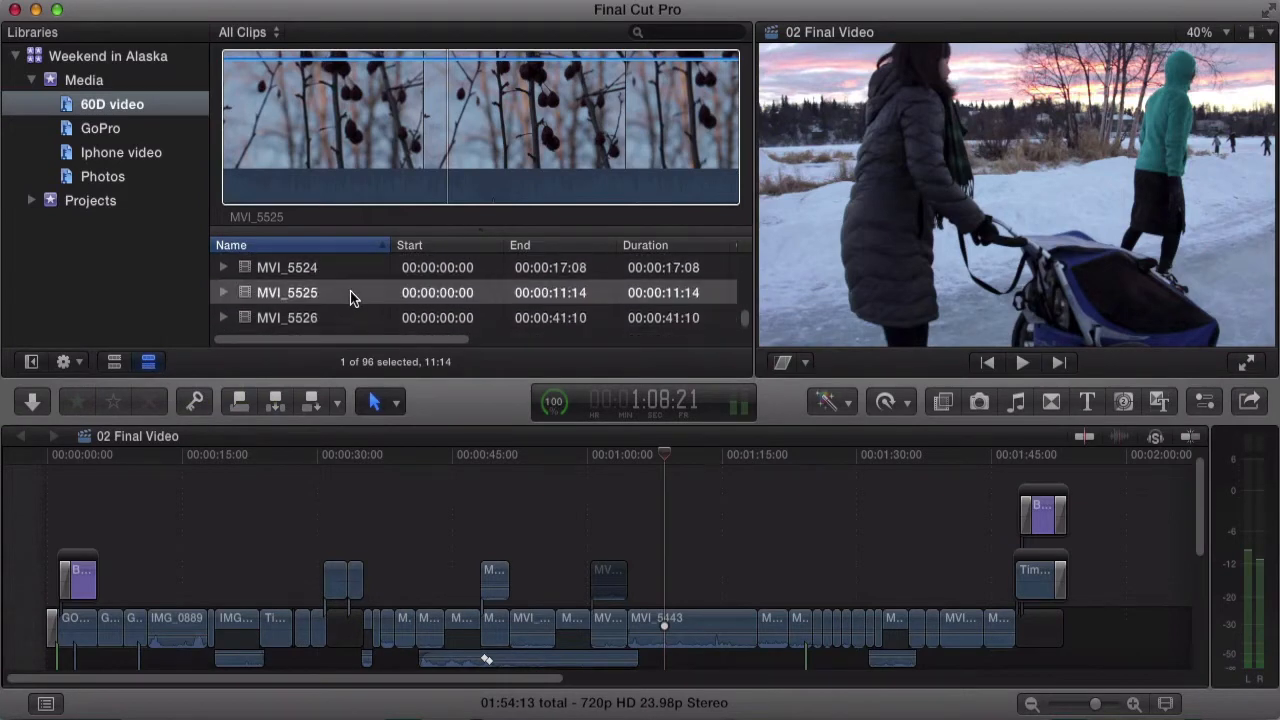
pyautogui.click(114, 363)
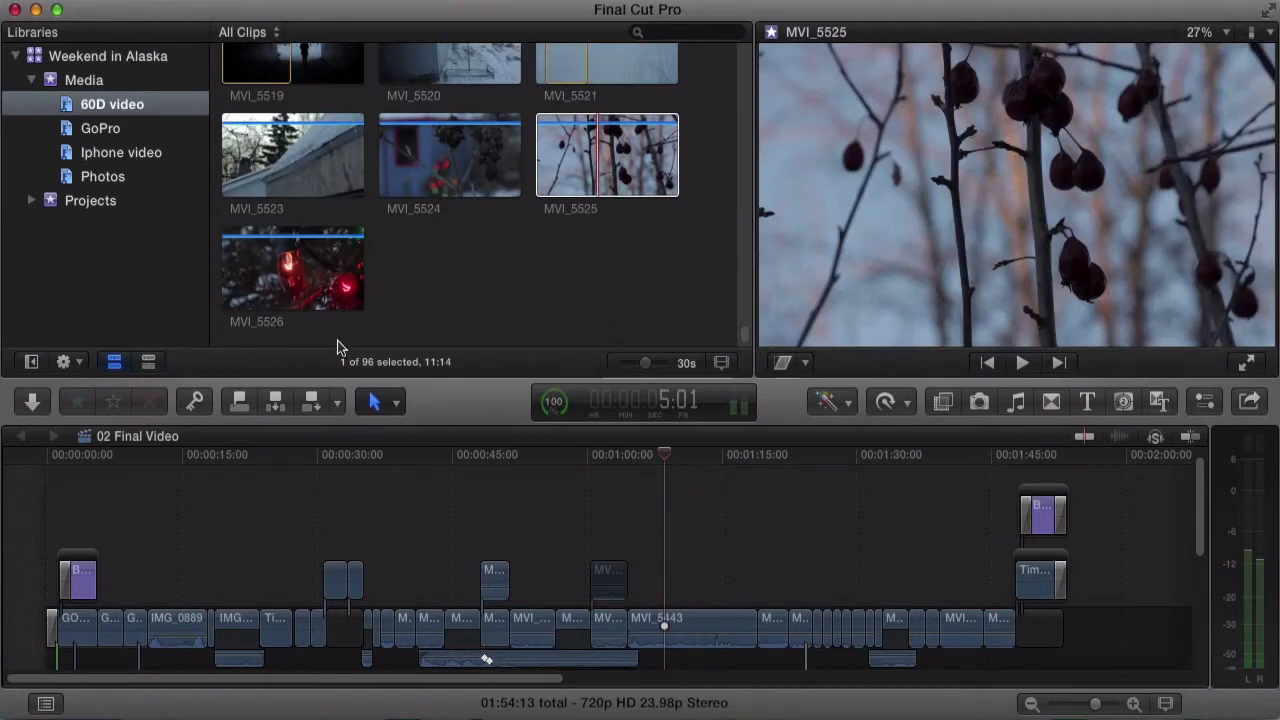
pyautogui.moveTo(647, 365); pyautogui.dragTo(652, 366)
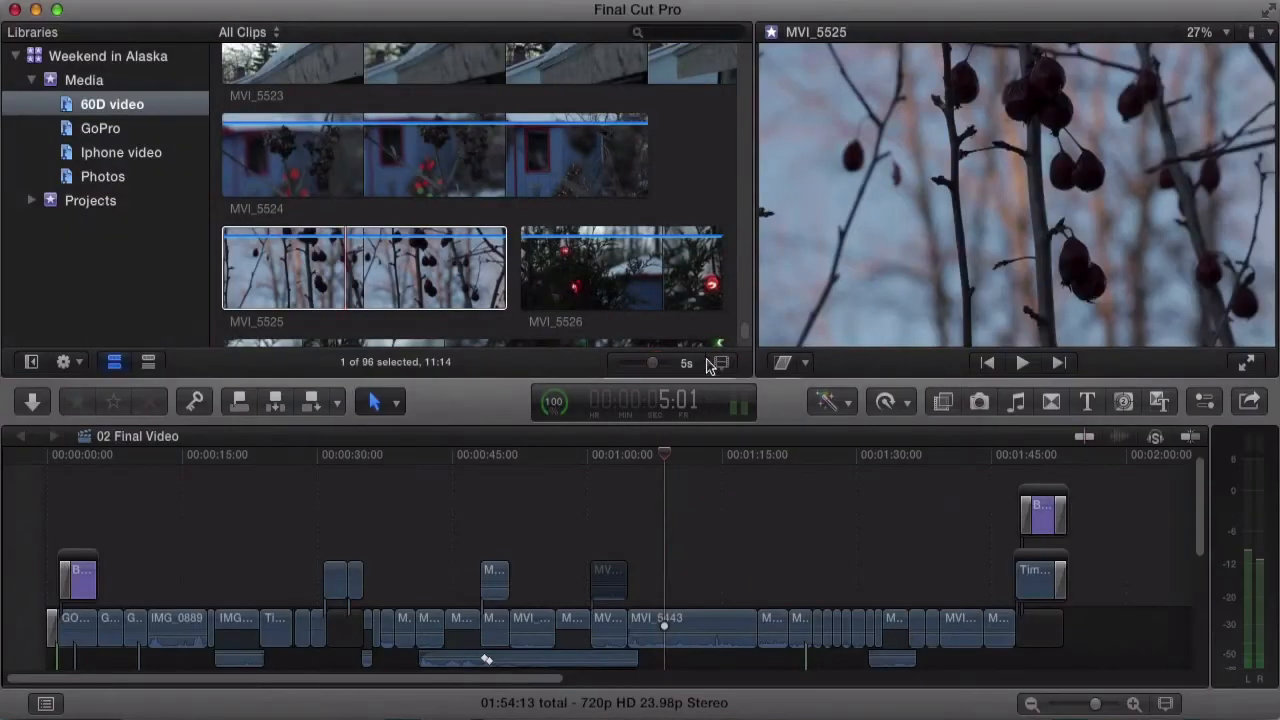
# - Enlarge the browser and viewer area slightly, and preview the MVI_5525 clip in full screen before returning to the normal view
pyautogui.moveTo(518, 382); pyautogui.dragTo(528, 500)
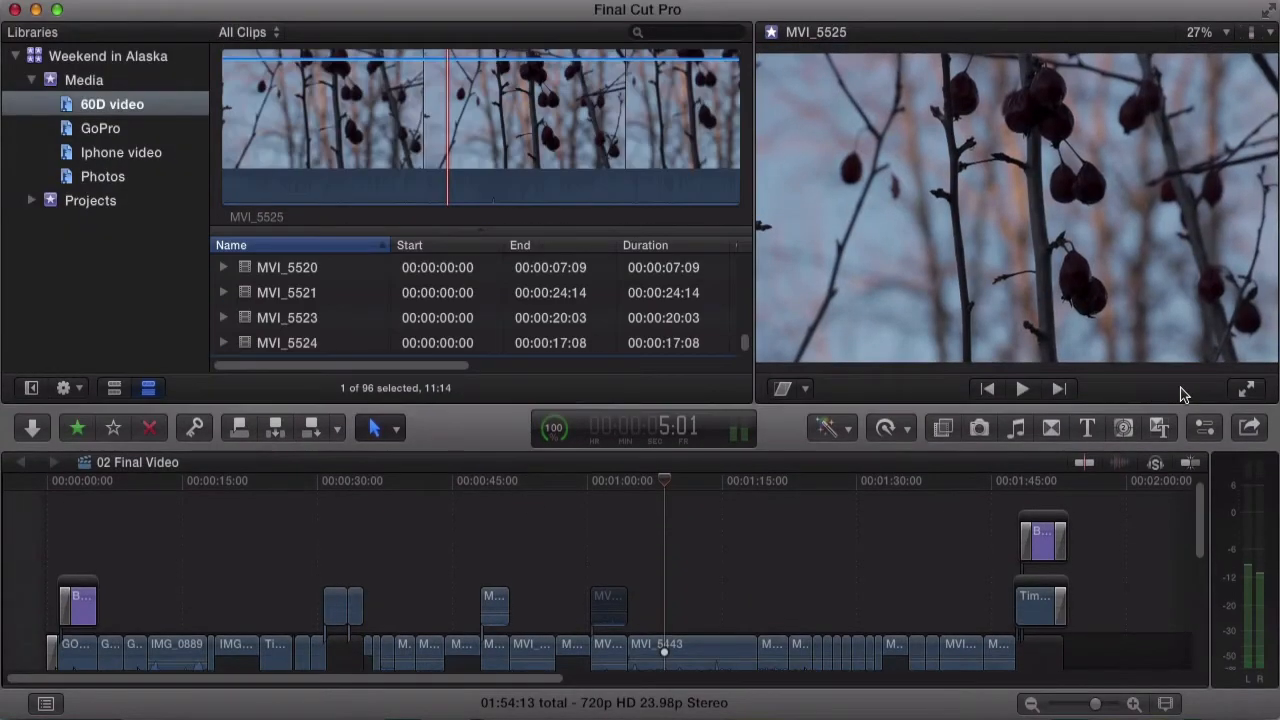
pyautogui.click(1246, 392)
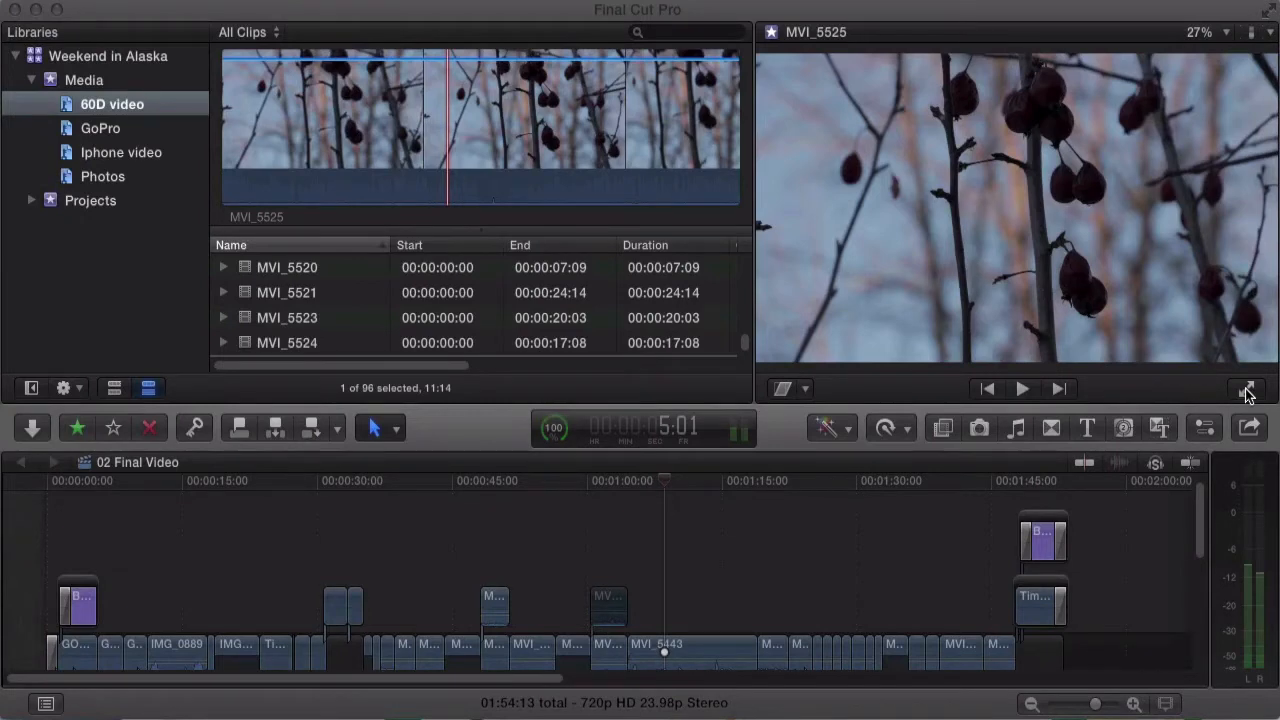
pyautogui.click(1246, 392)
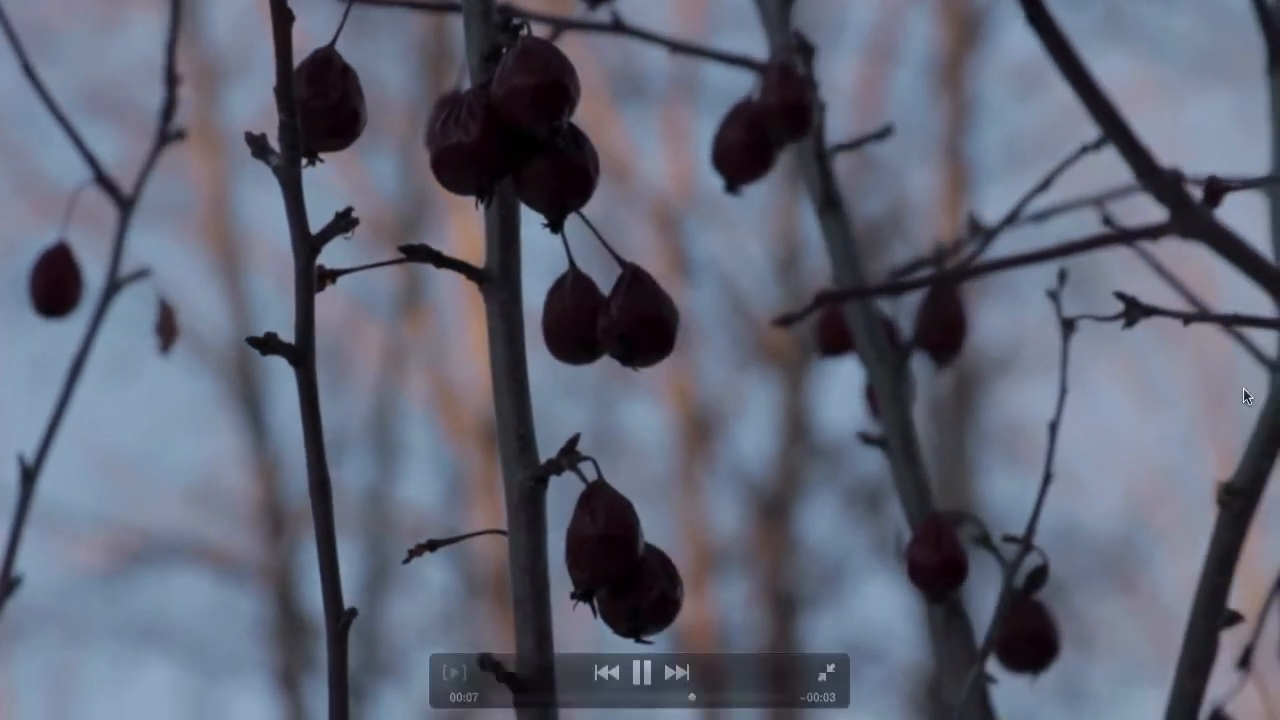
pyautogui.press('space')
pyautogui.press('Escape')
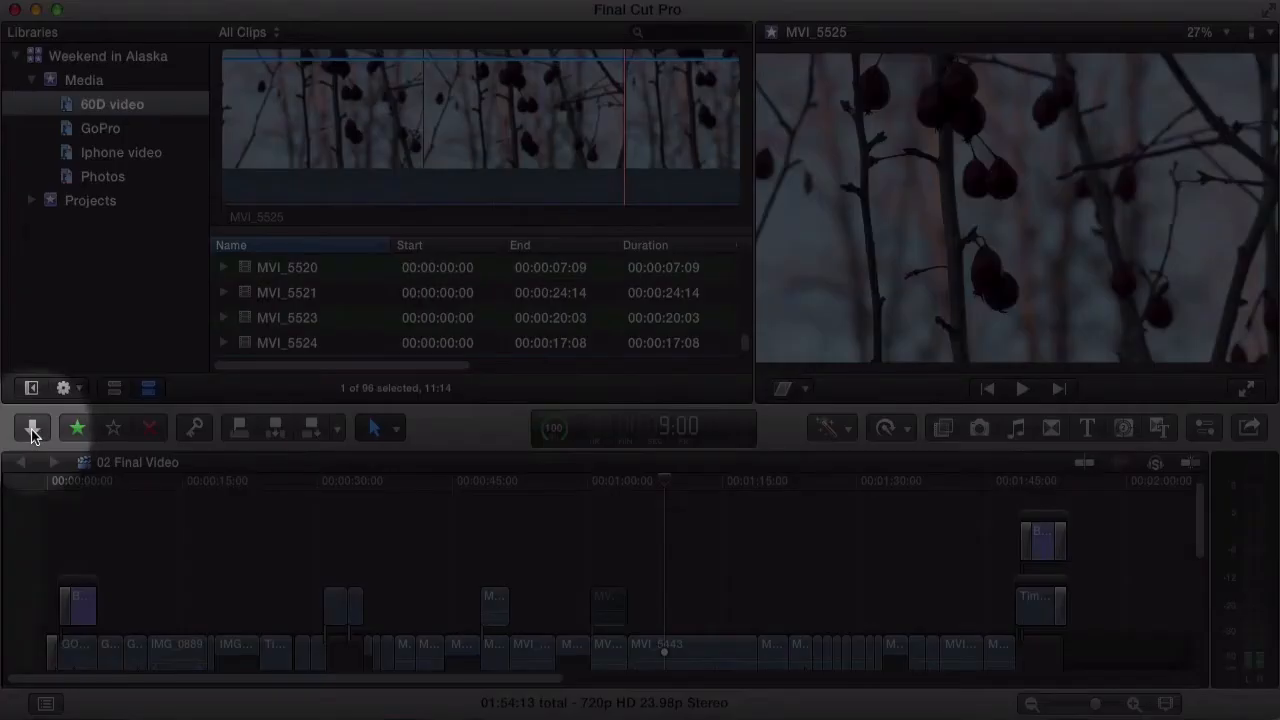
# - Examine the list of editing tools without choosing one, and locate the enhancements options
pyautogui.click(32, 430)
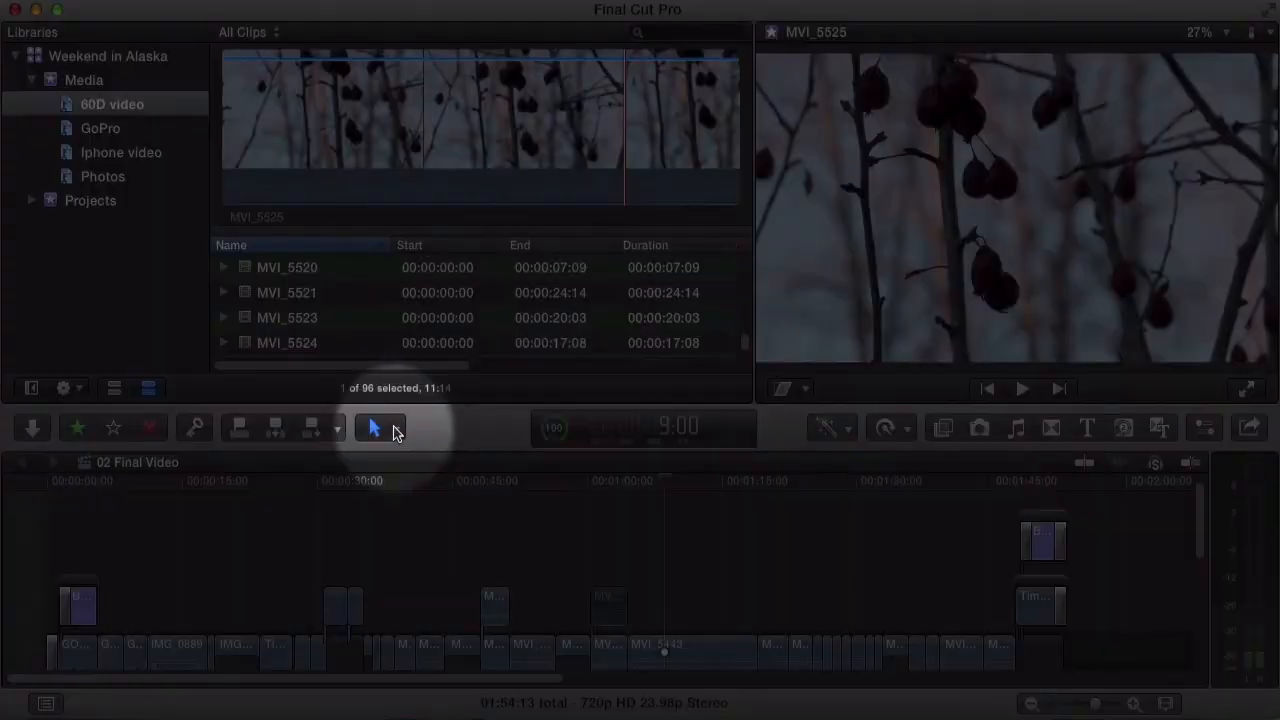
pyautogui.click(396, 430)
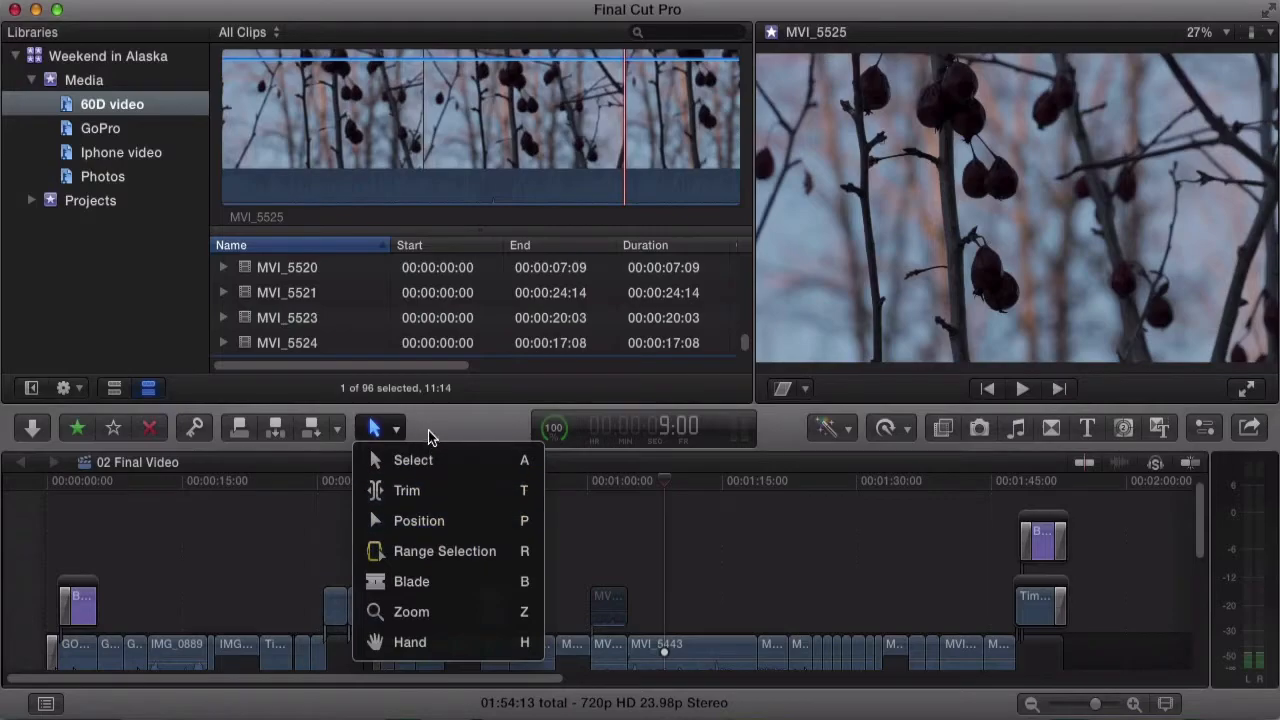
pyautogui.click(446, 429)
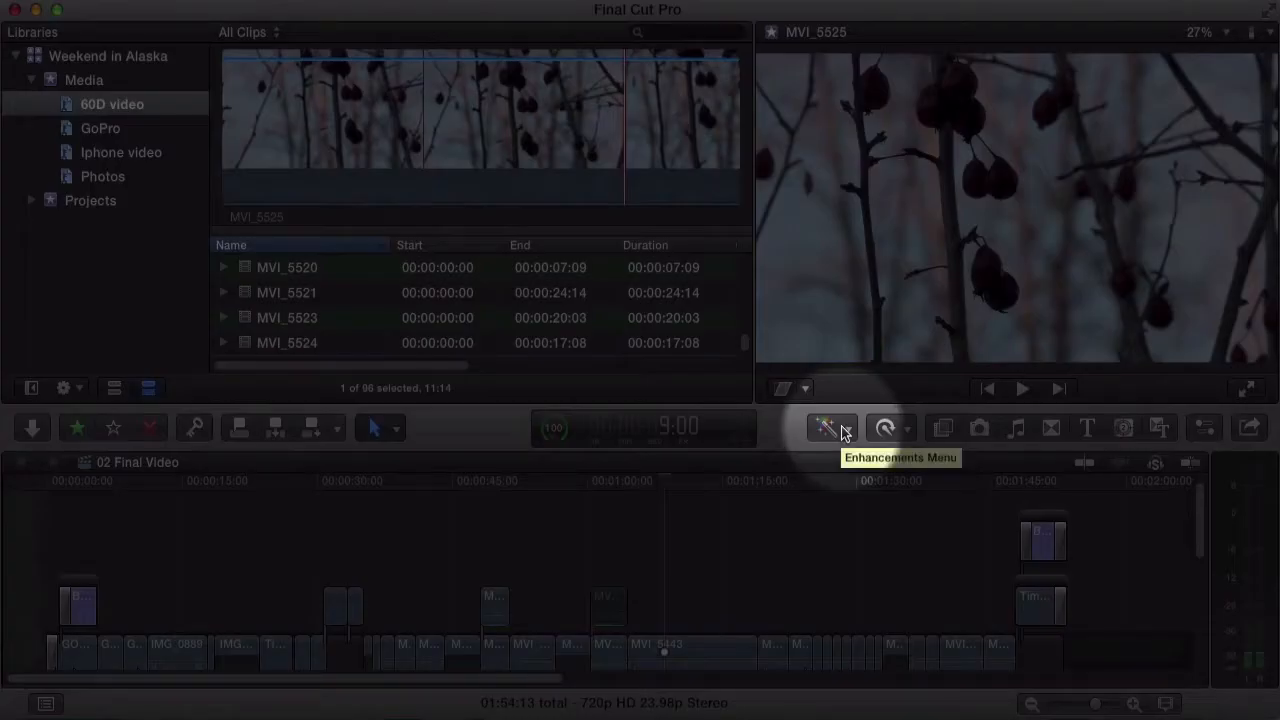
pyautogui.click(843, 430)
pyautogui.click(846, 430)
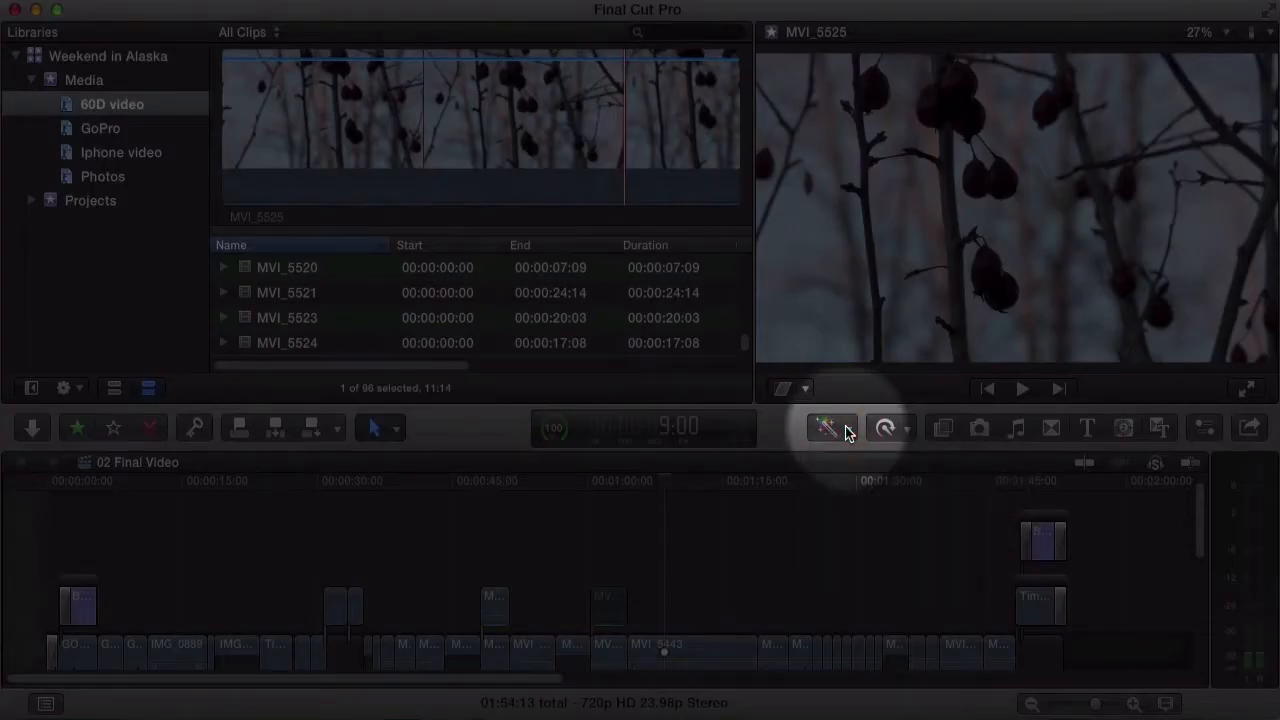
# - View the Effects, Photos, and Music and Sound browsers one after another, closing each one
pyautogui.click(943, 429)
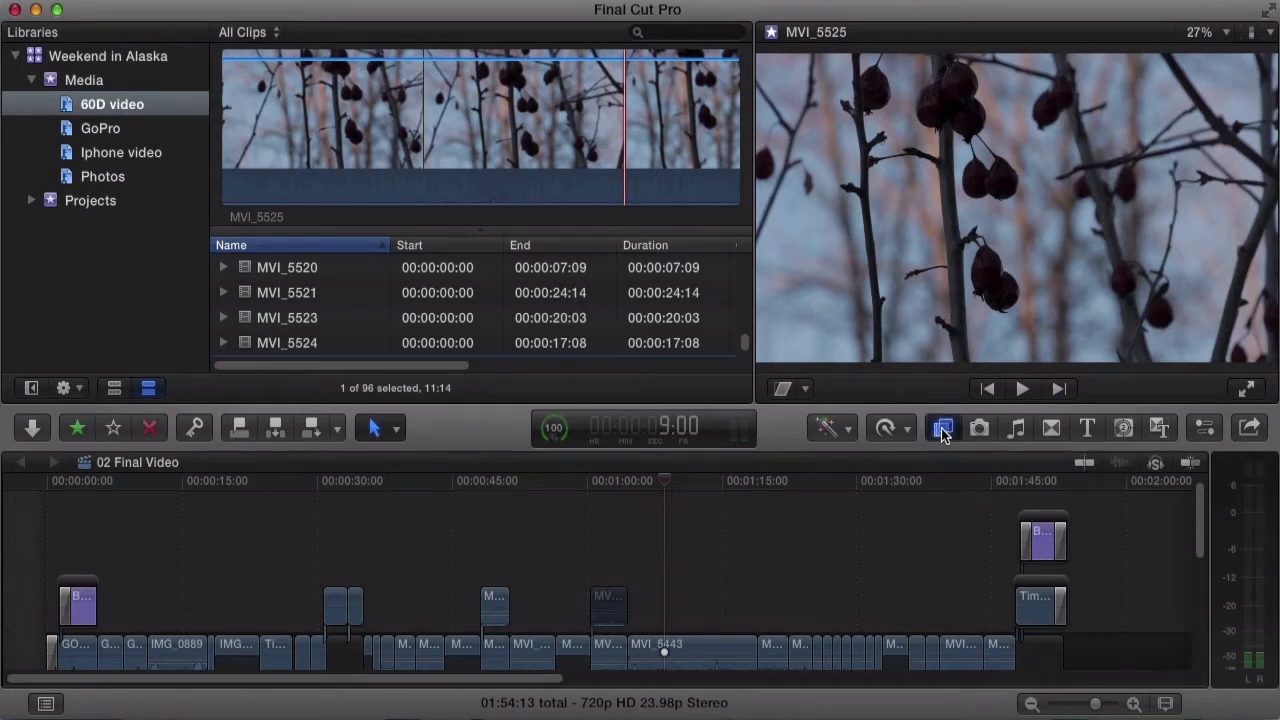
pyautogui.click(943, 429)
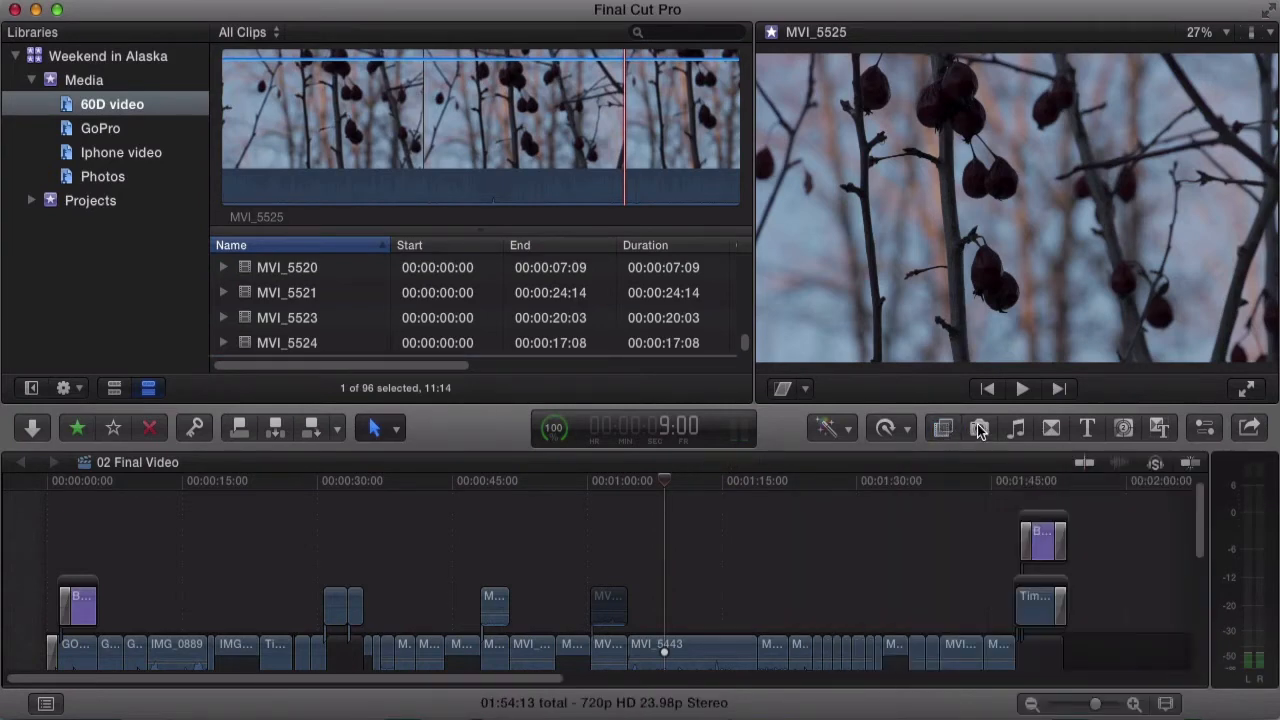
pyautogui.click(980, 429)
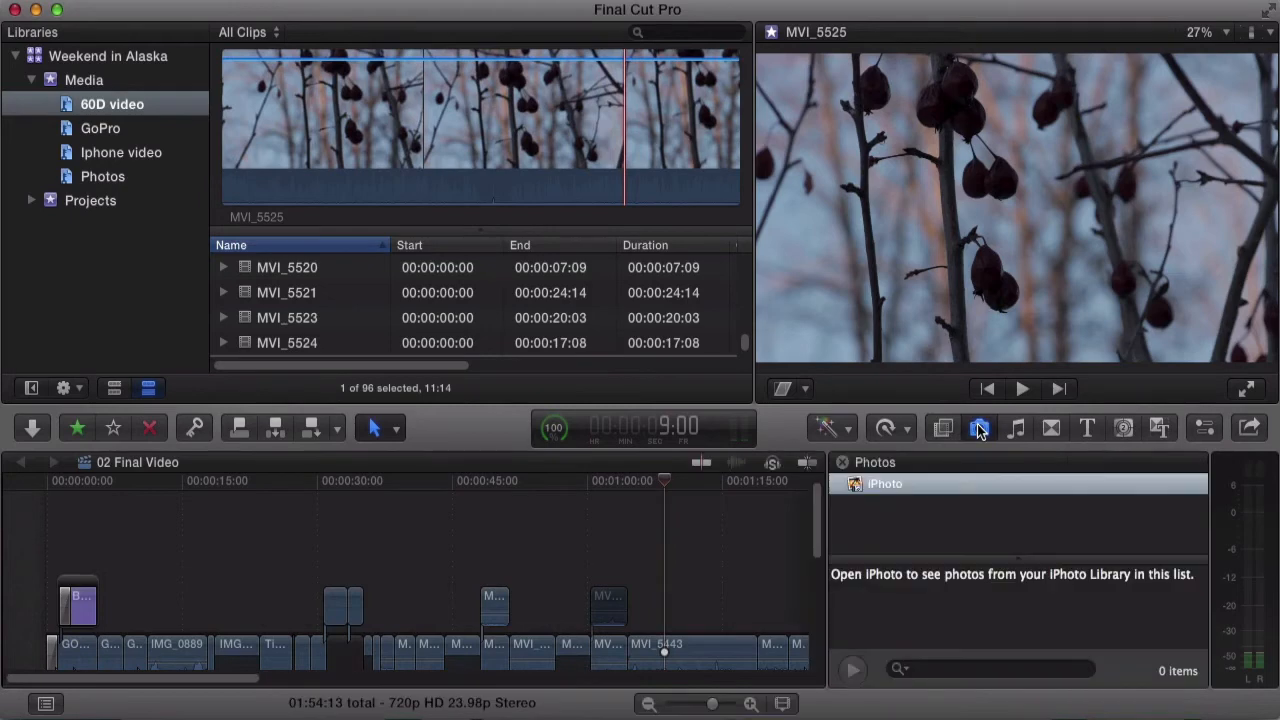
pyautogui.click(980, 429)
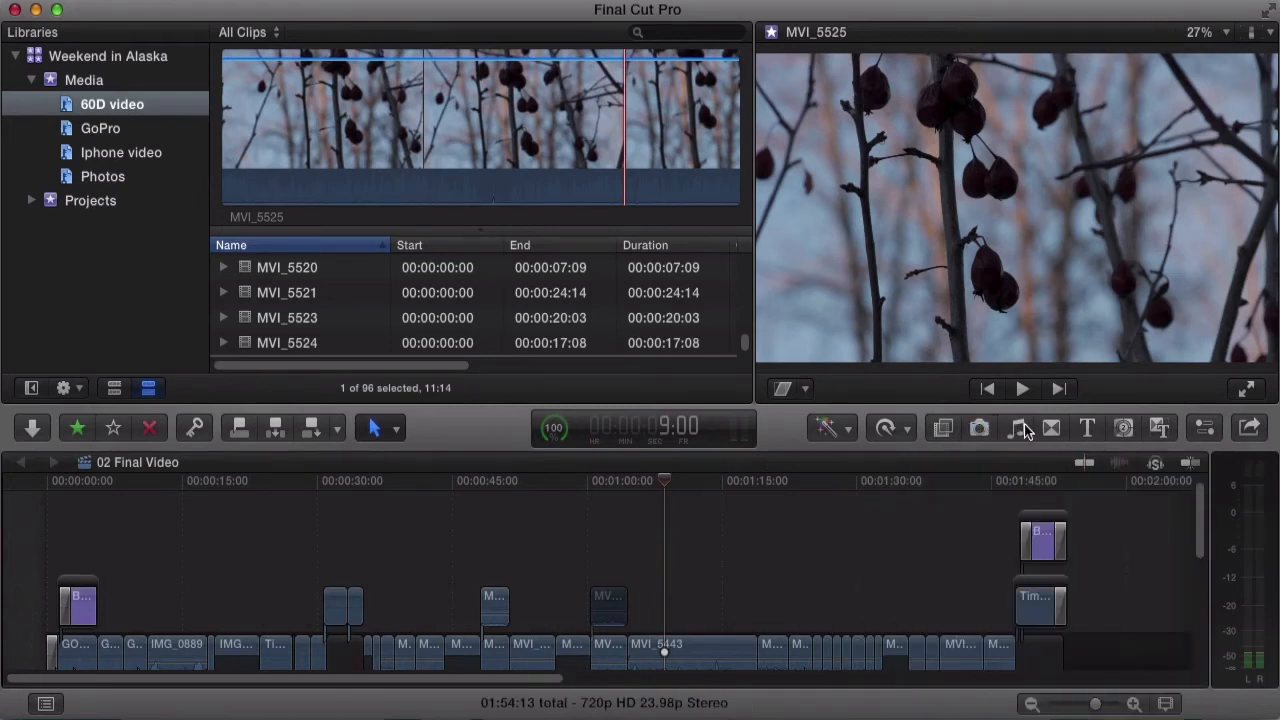
pyautogui.click(1018, 429)
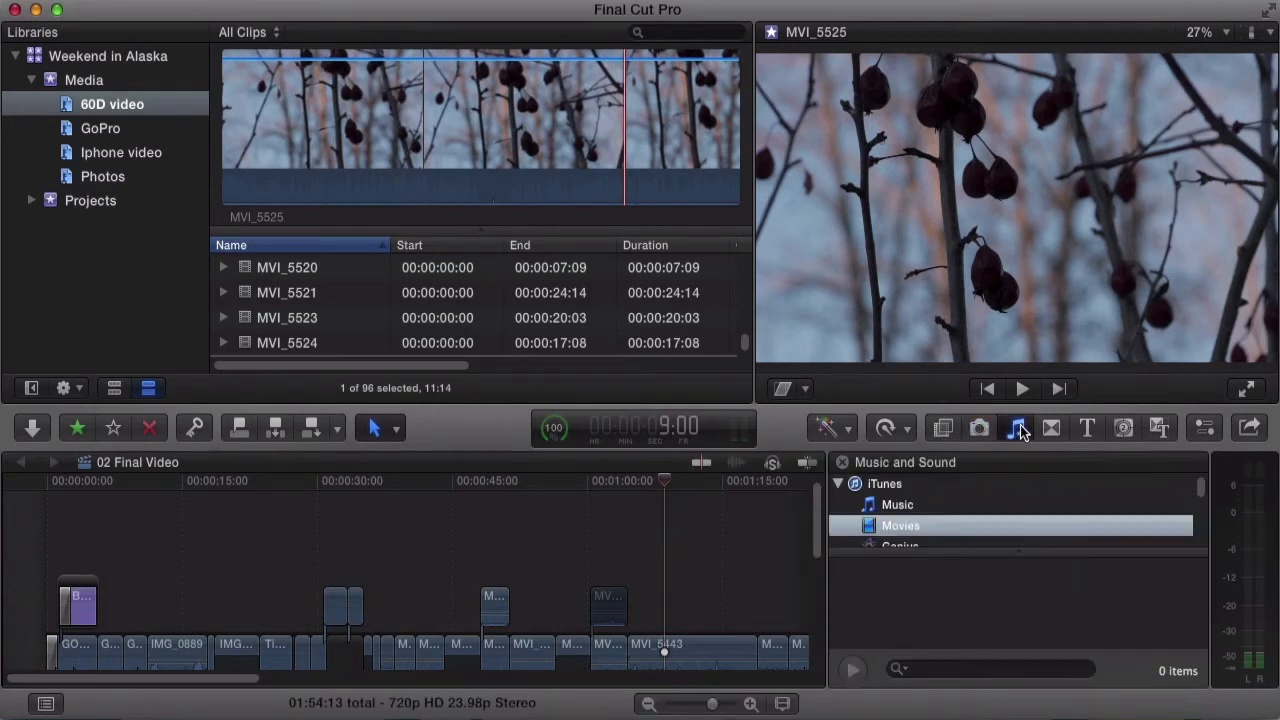
pyautogui.click(1018, 429)
# - View the Transitions browser and the Titles browser, closing each one
pyautogui.click(1050, 429)
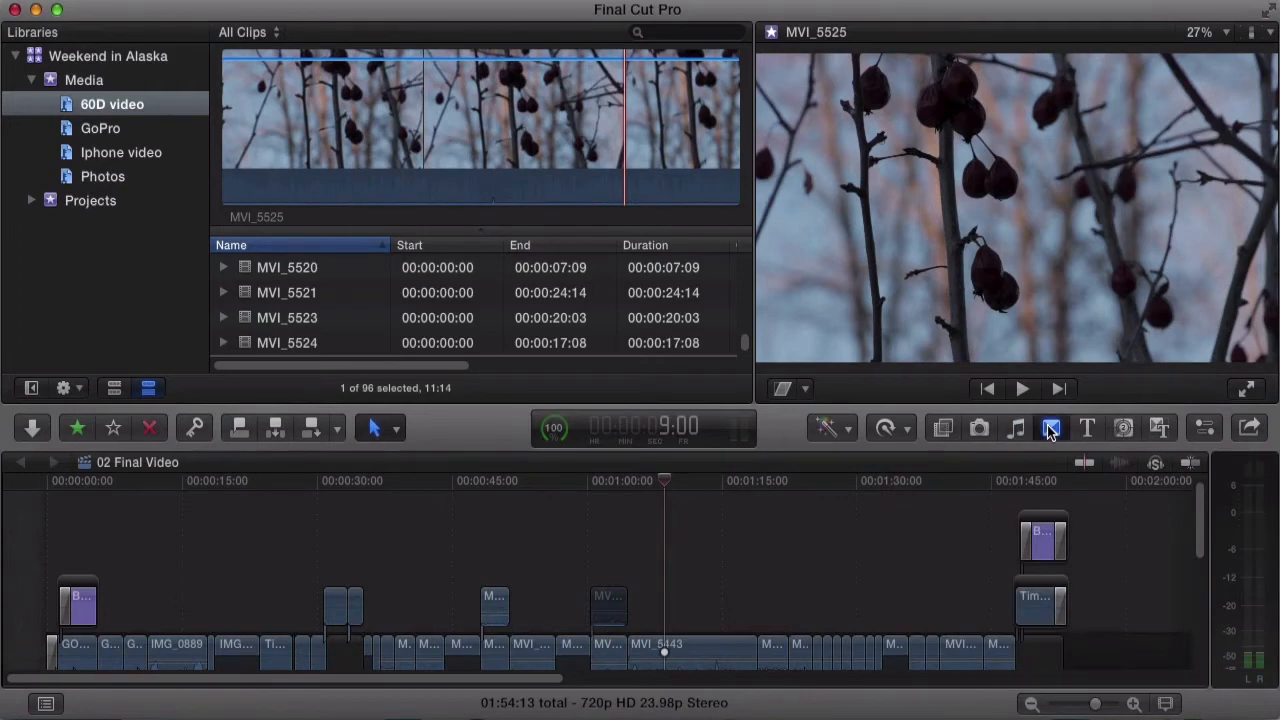
pyautogui.click(1050, 429)
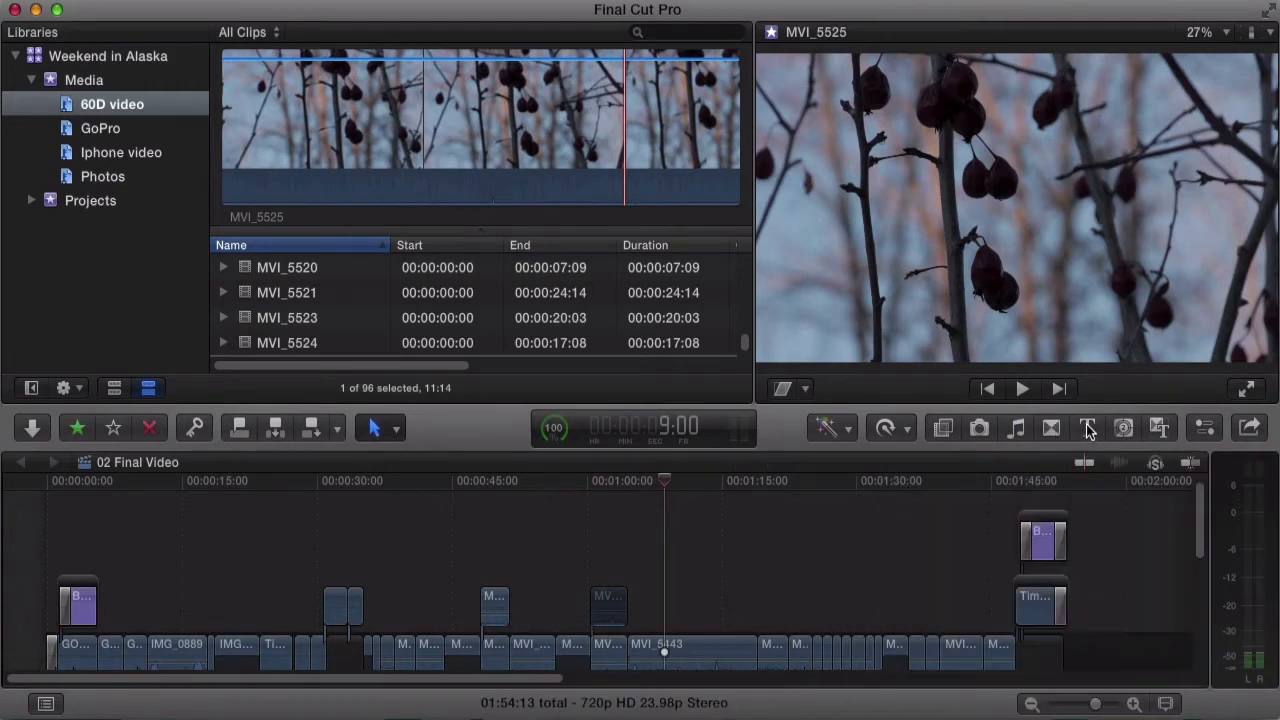
pyautogui.click(1089, 429)
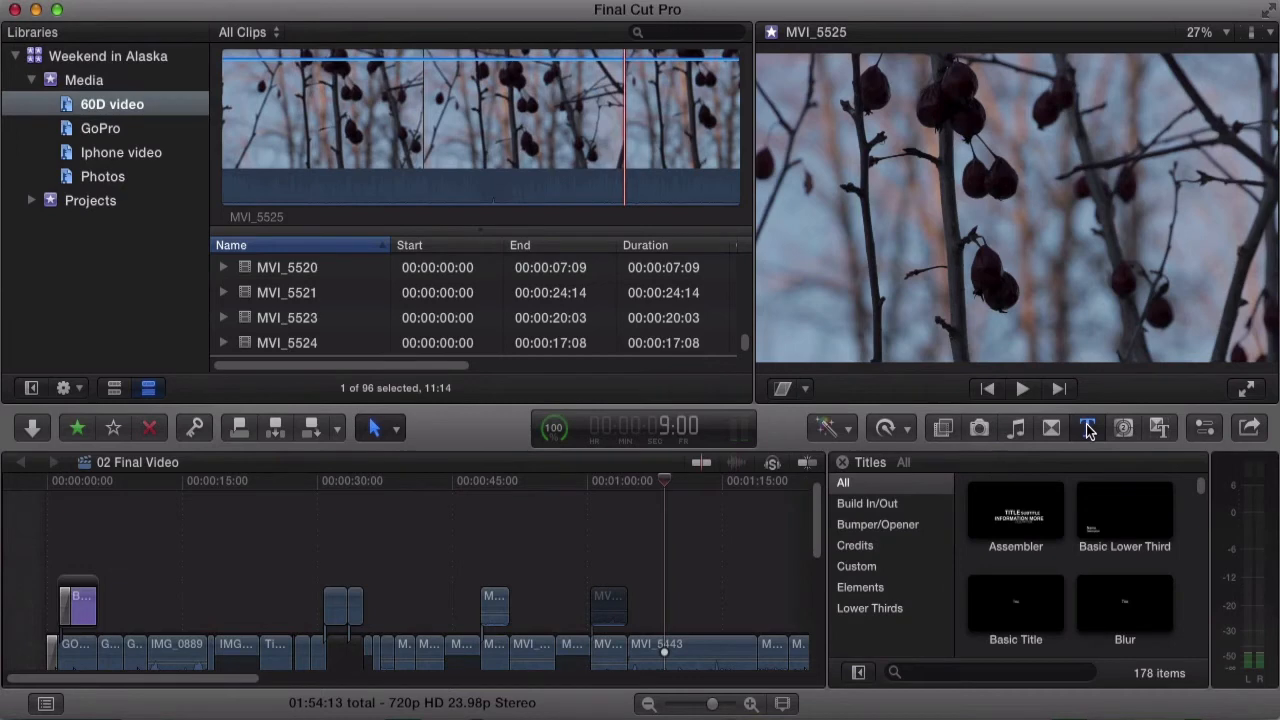
pyautogui.click(1089, 429)
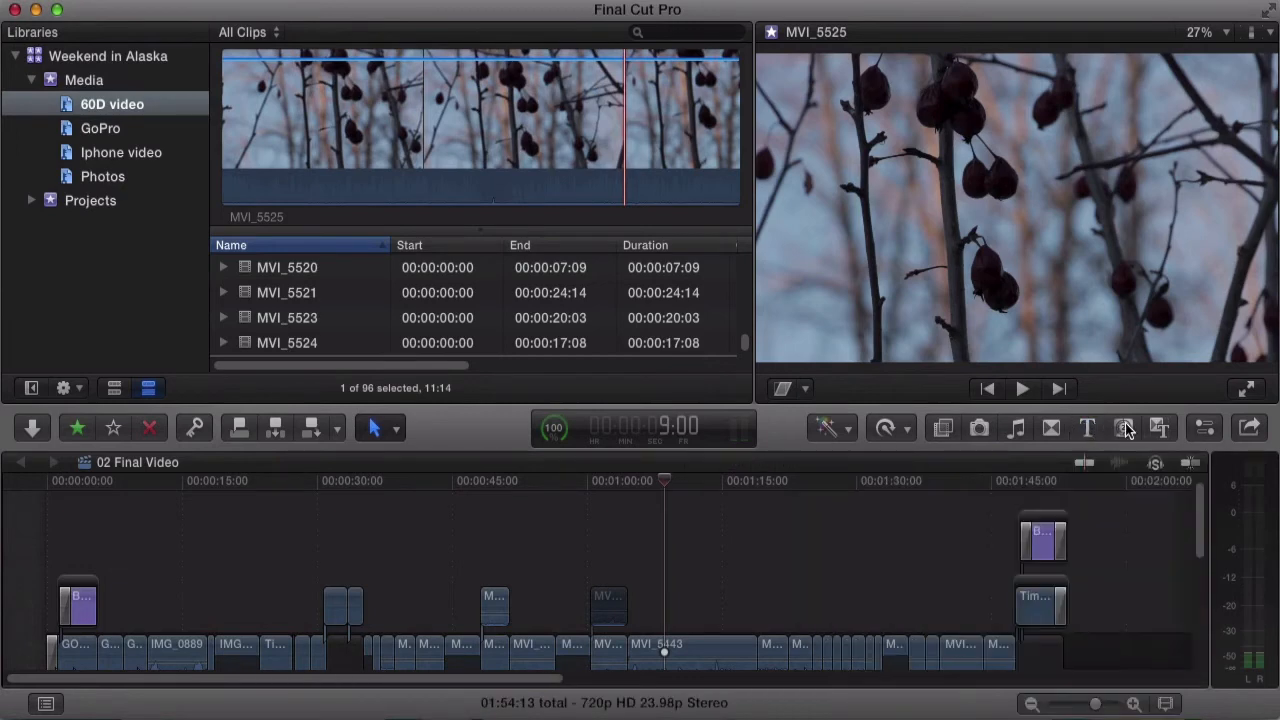
# - View the Generators browser and the Themes browser, leaving both closed
pyautogui.click(1125, 429)
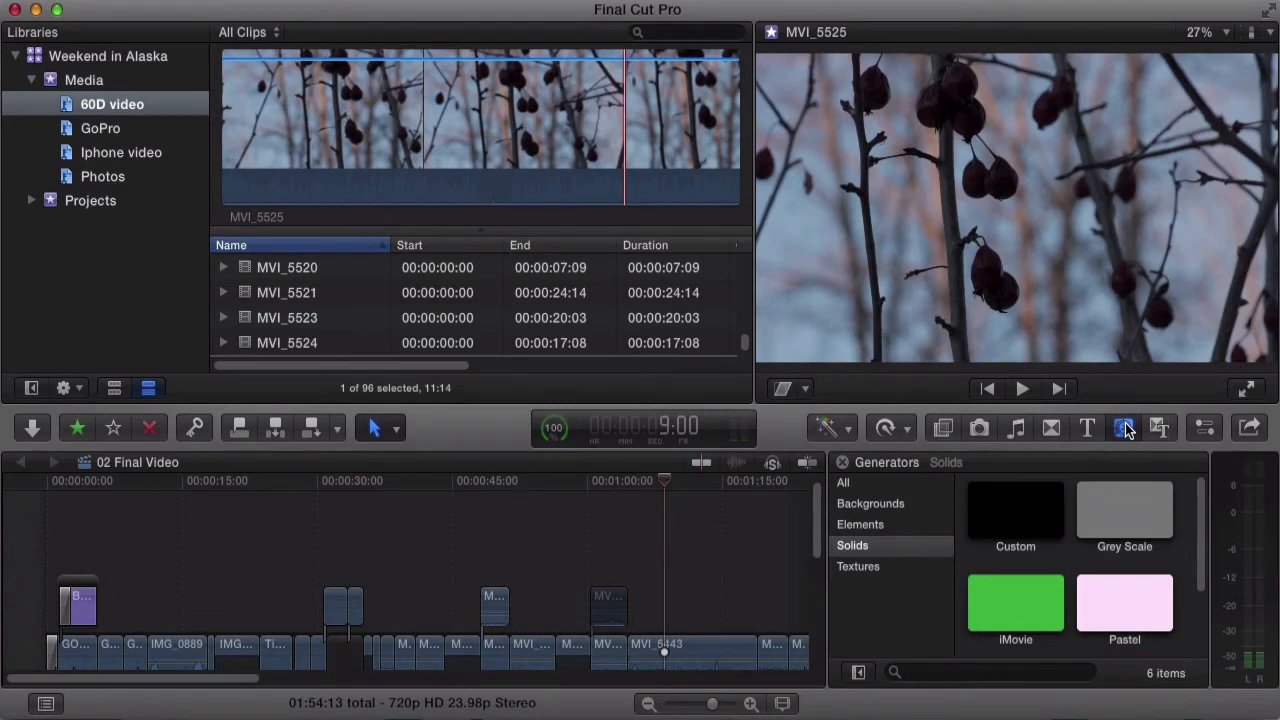
pyautogui.click(1160, 429)
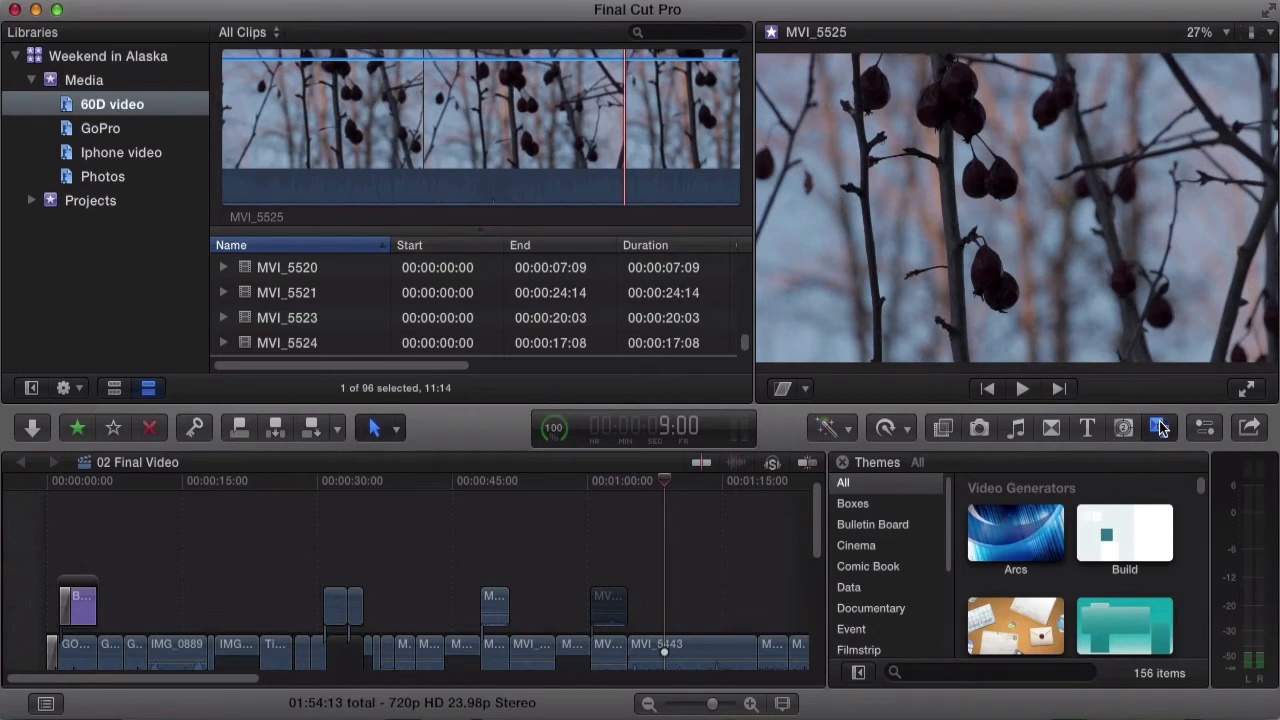
pyautogui.click(1160, 428)
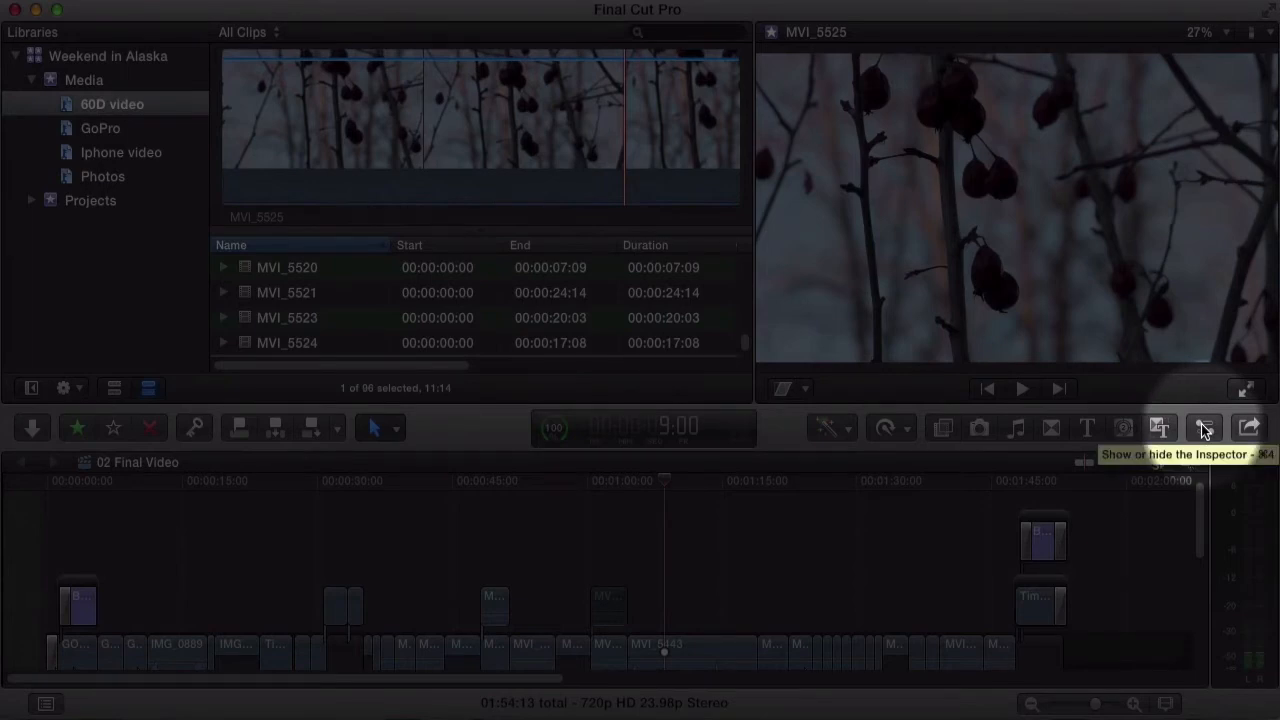
# - Show the Inspector with the MVI_5525 video properties, and select the MVI_5443 timeline clip to view its audio and video properties
pyautogui.click(1204, 428)
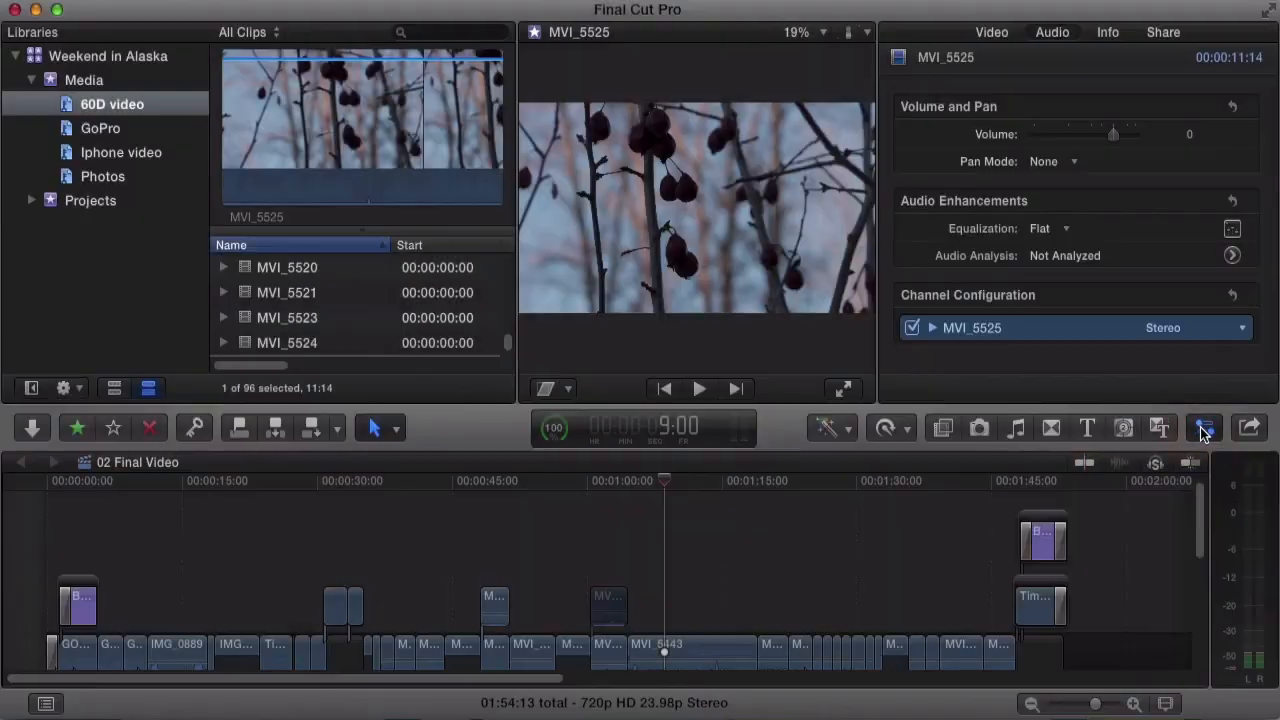
pyautogui.click(988, 33)
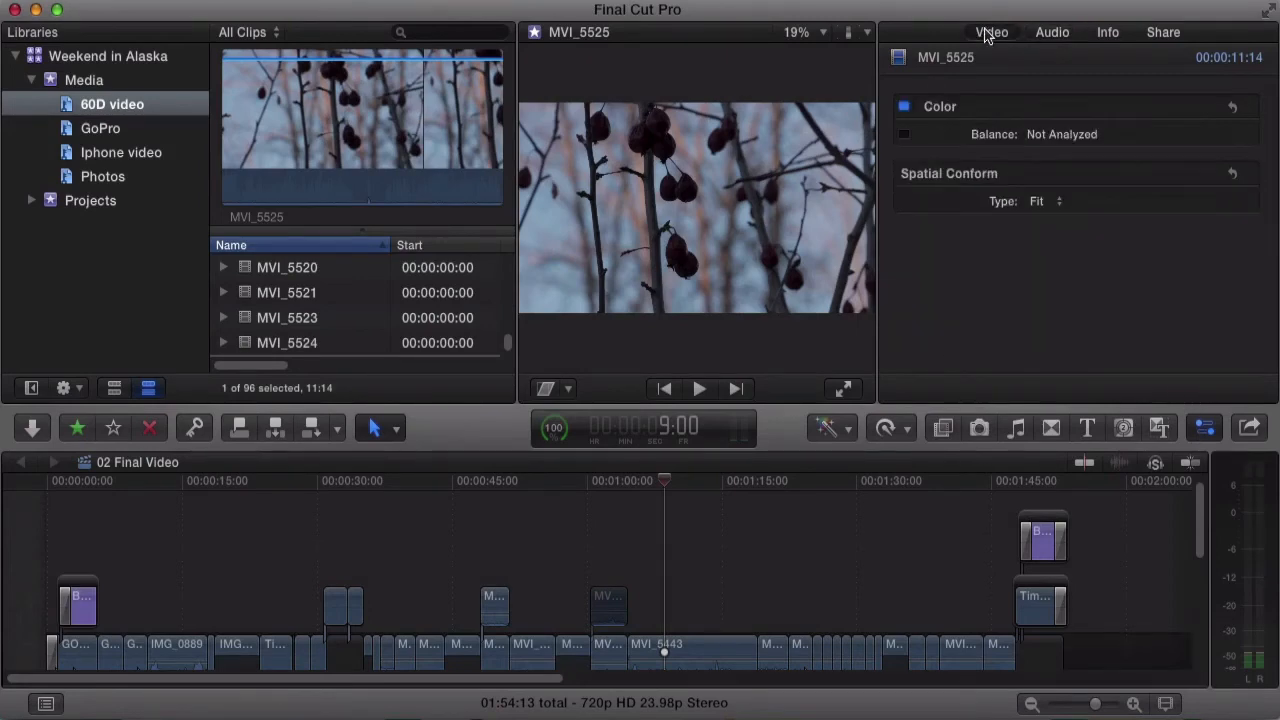
pyautogui.click(311, 297)
pyautogui.click(716, 645)
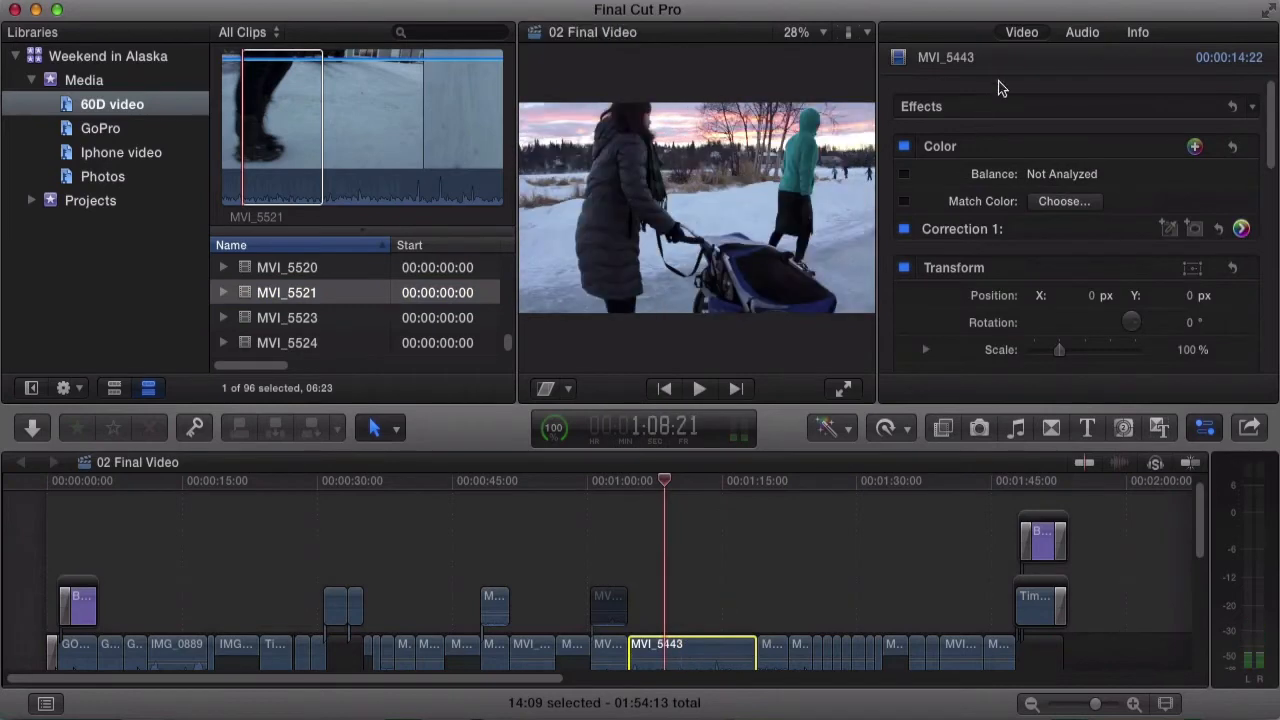
pyautogui.click(1082, 34)
pyautogui.click(1022, 34)
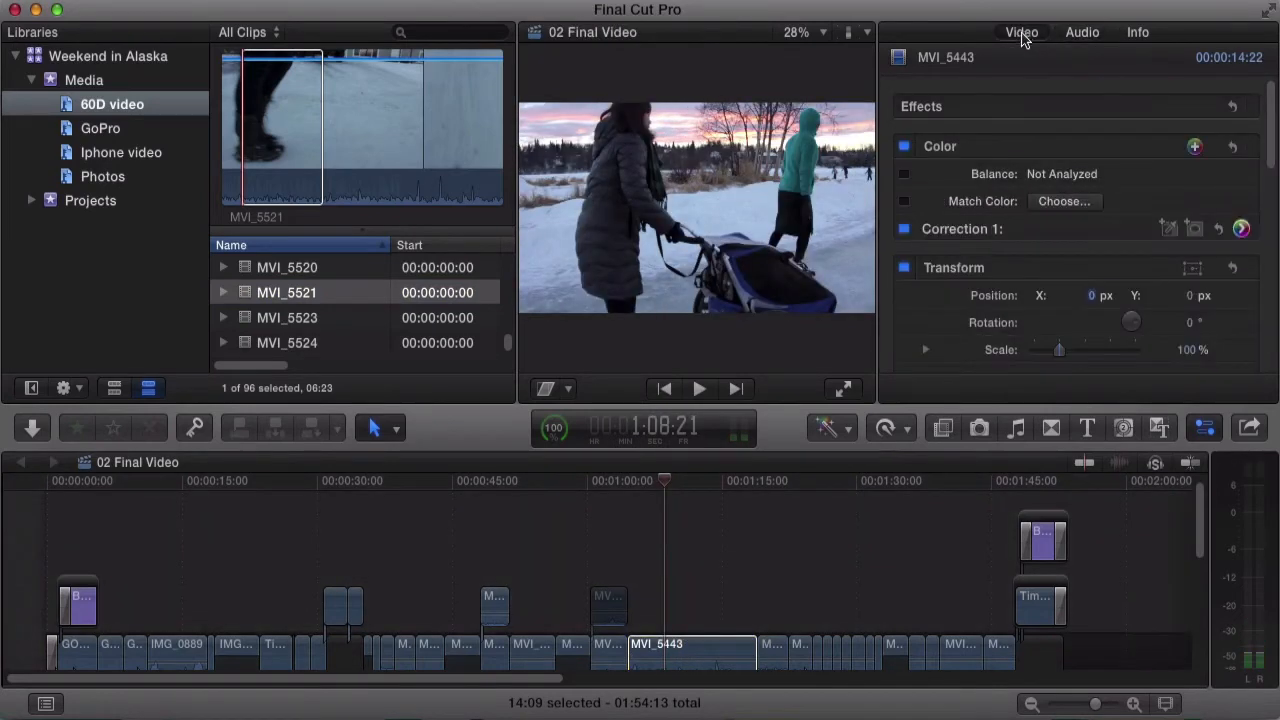
# - View the destinations available for sharing the project and close the list without choosing one
pyautogui.click(1250, 428)
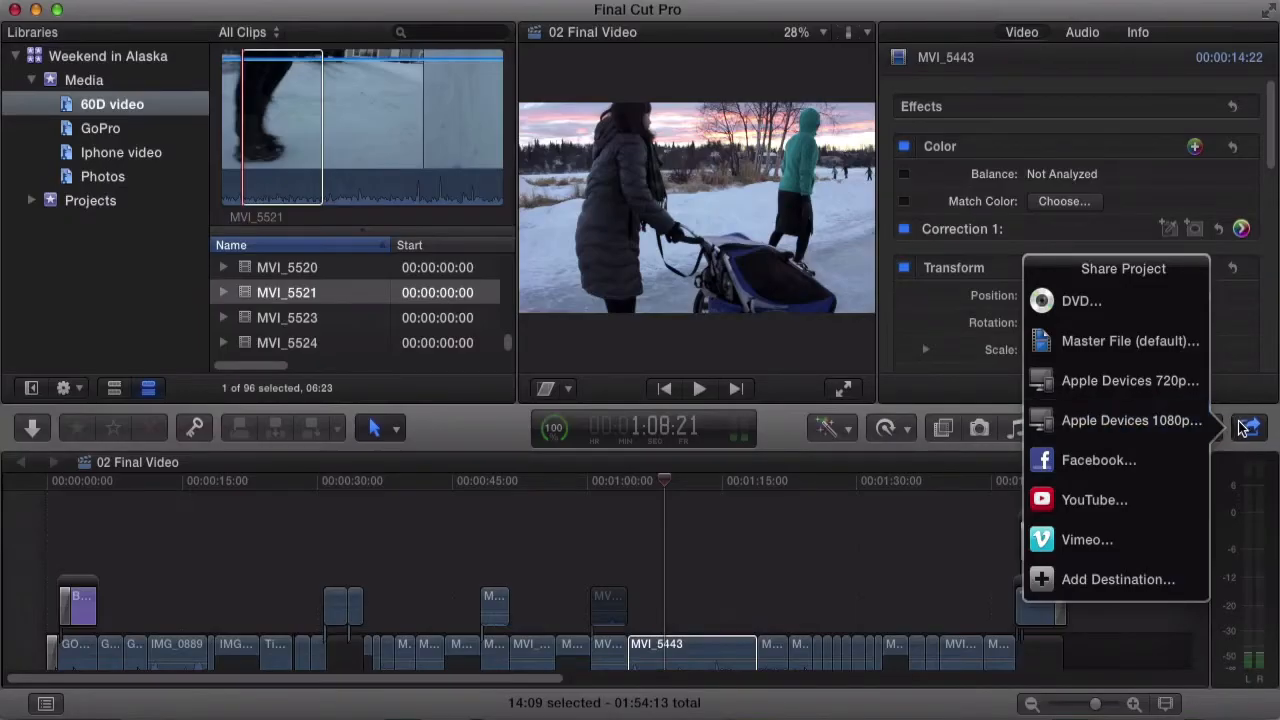
pyautogui.click(1241, 422)
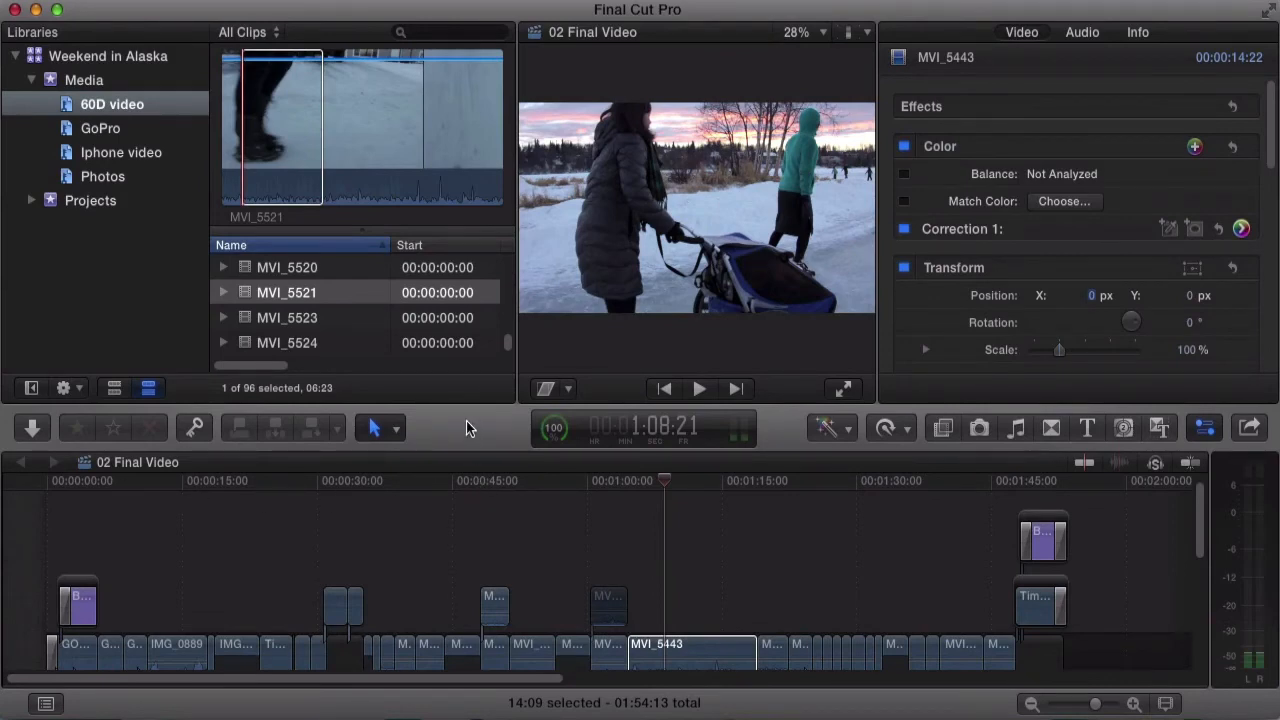
# - Enlarge the timeline area by shrinking the browser and viewer area, and place the playhead at about 56:03
pyautogui.click(471, 452)
pyautogui.moveTo(483, 404); pyautogui.dragTo(481, 377)
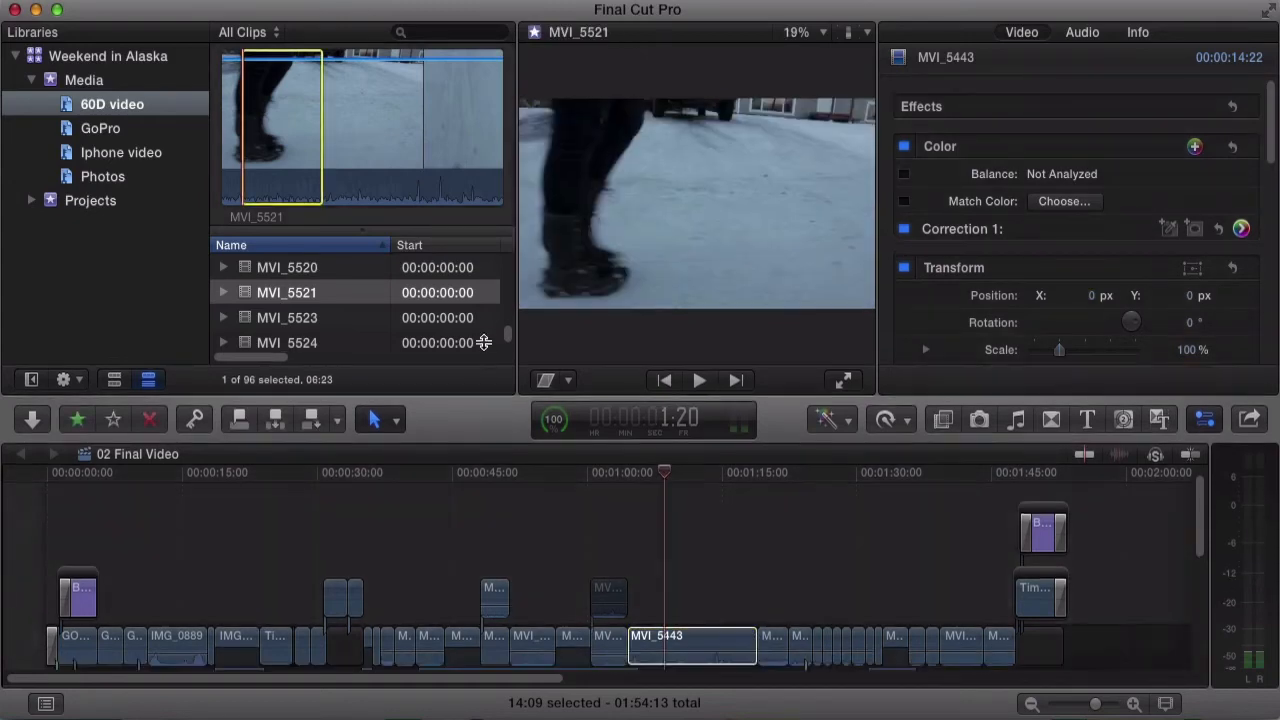
pyautogui.scroll(-3, 551, 486)
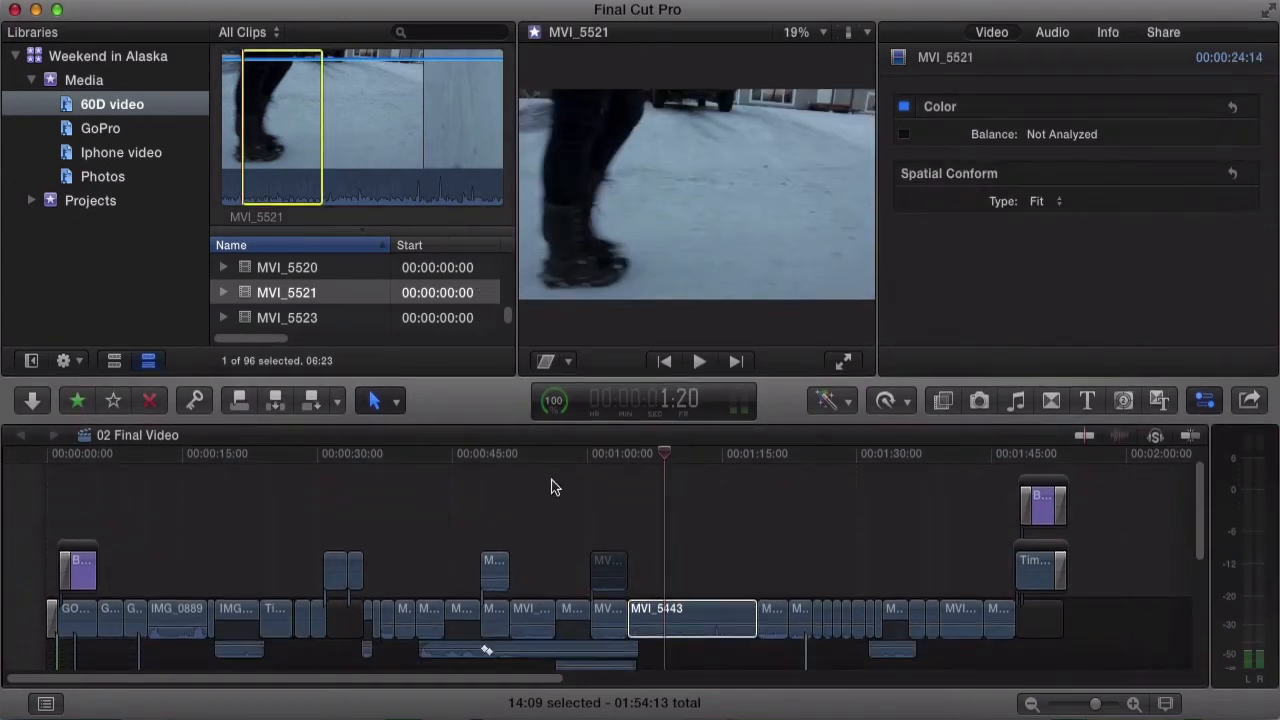
pyautogui.click(550, 458)
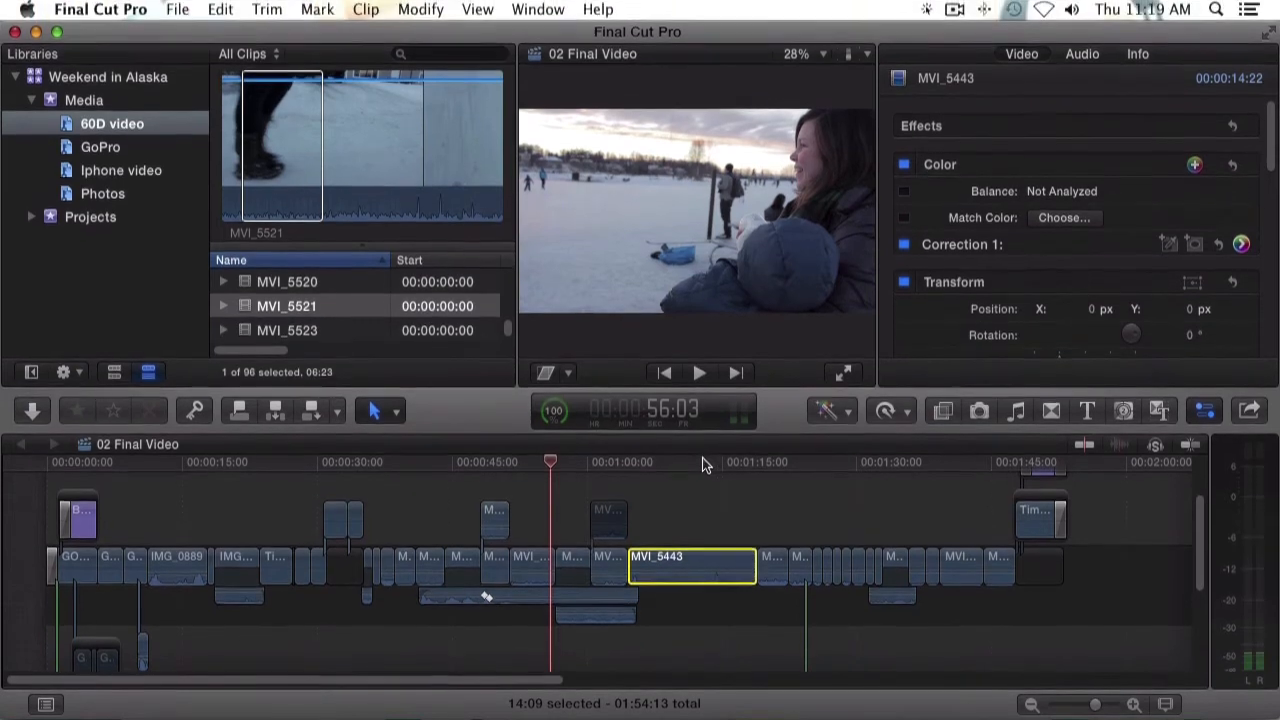
# - Examine the Trim and View commands and the commands available for the MVI_5443 timeline clip, without choosing any
pyautogui.click(318, 18)
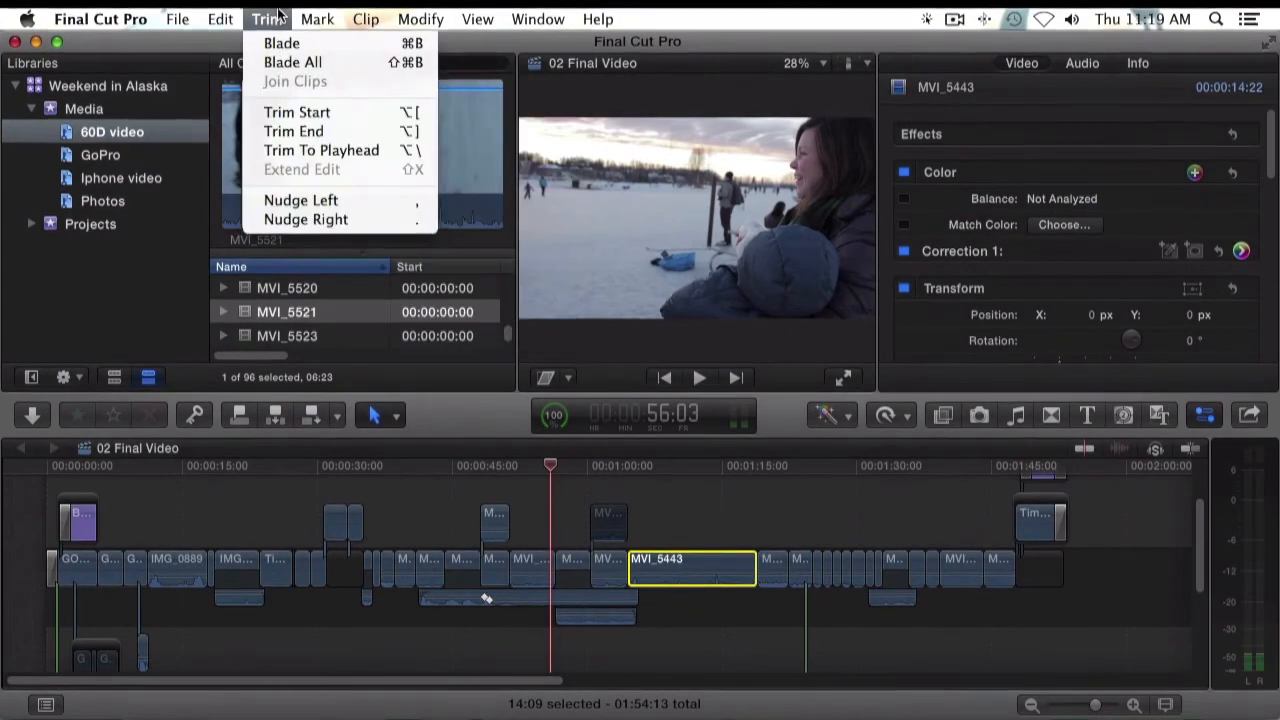
pyautogui.moveTo(403, 18)
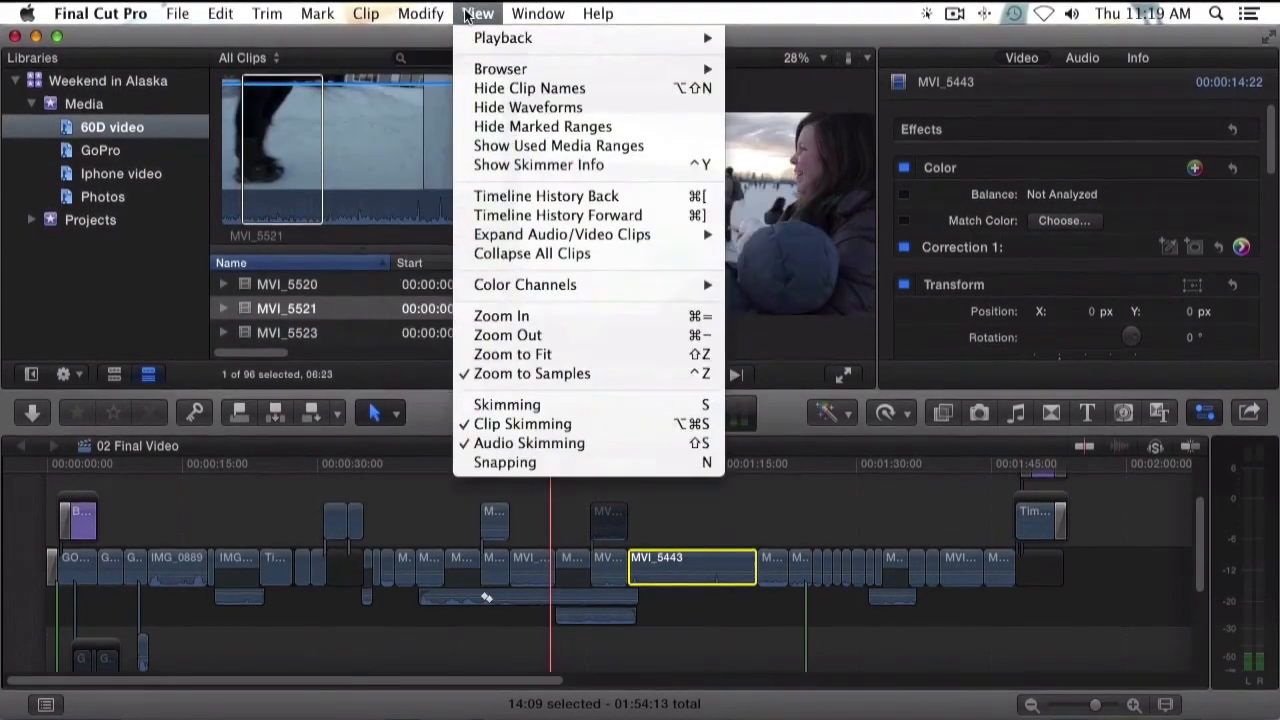
pyautogui.click(478, 18)
pyautogui.rightClick(662, 563)
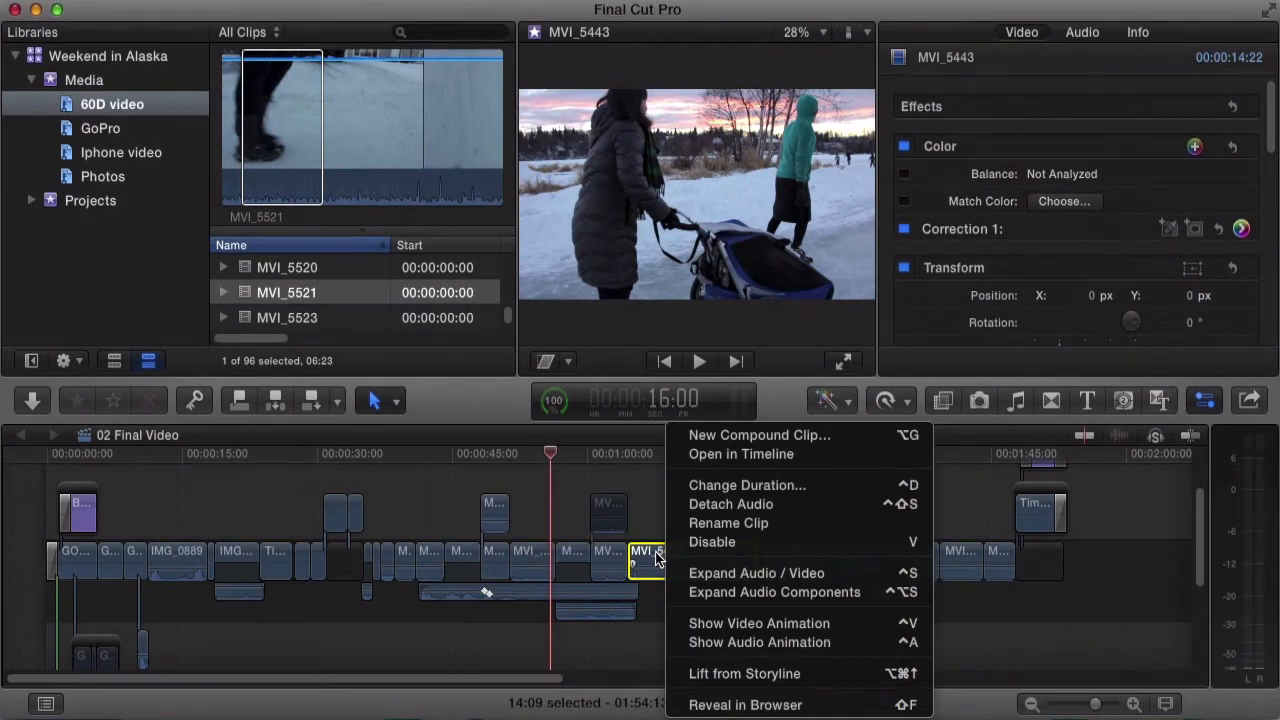
pyautogui.click(649, 517)
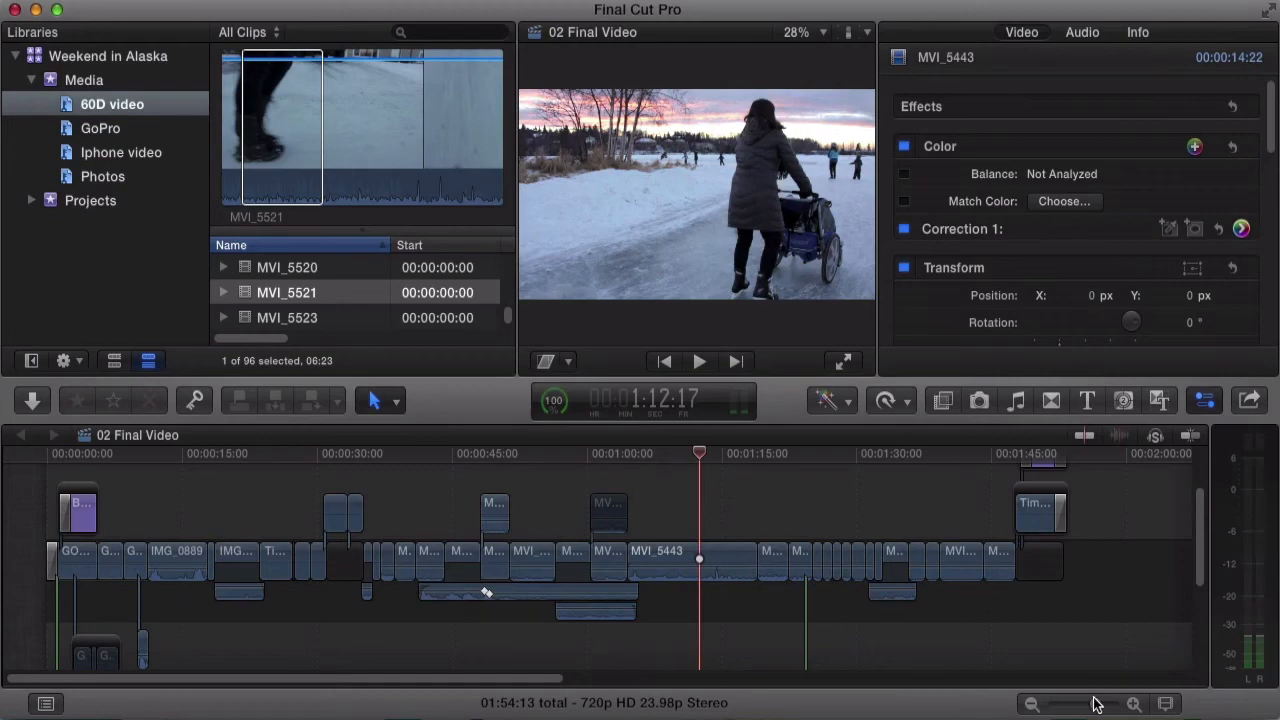
# - Try the clip appearance options and set the timeline clips to show filmstrips without audio waveforms, adjusting the clip height slightly
pyautogui.click(1095, 706)
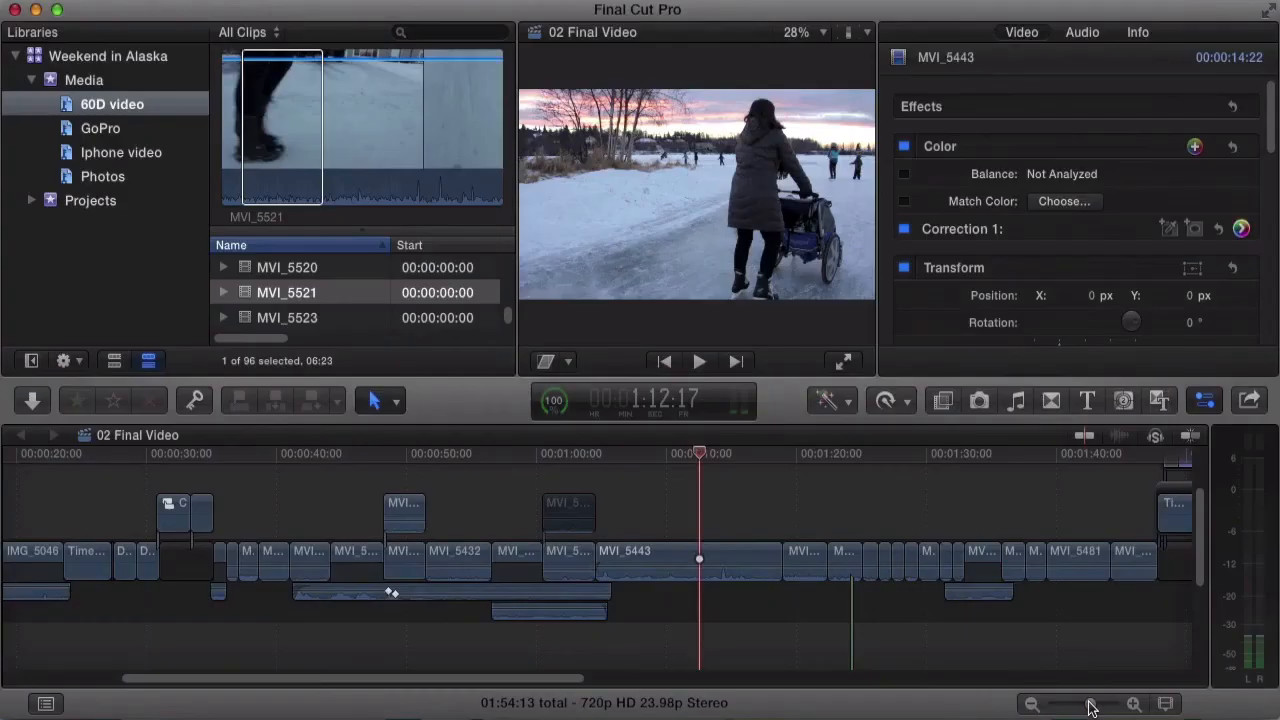
pyautogui.moveTo(1092, 707); pyautogui.dragTo(1088, 706)
pyautogui.click(1168, 705)
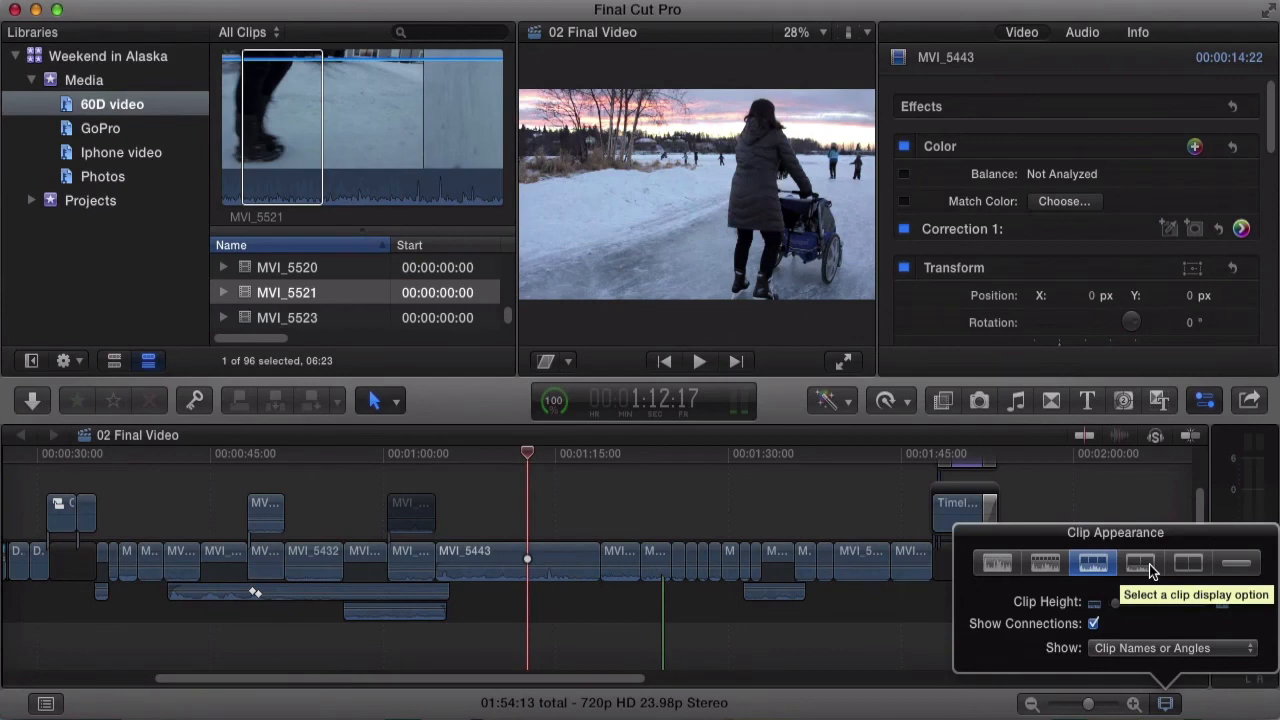
pyautogui.click(1003, 564)
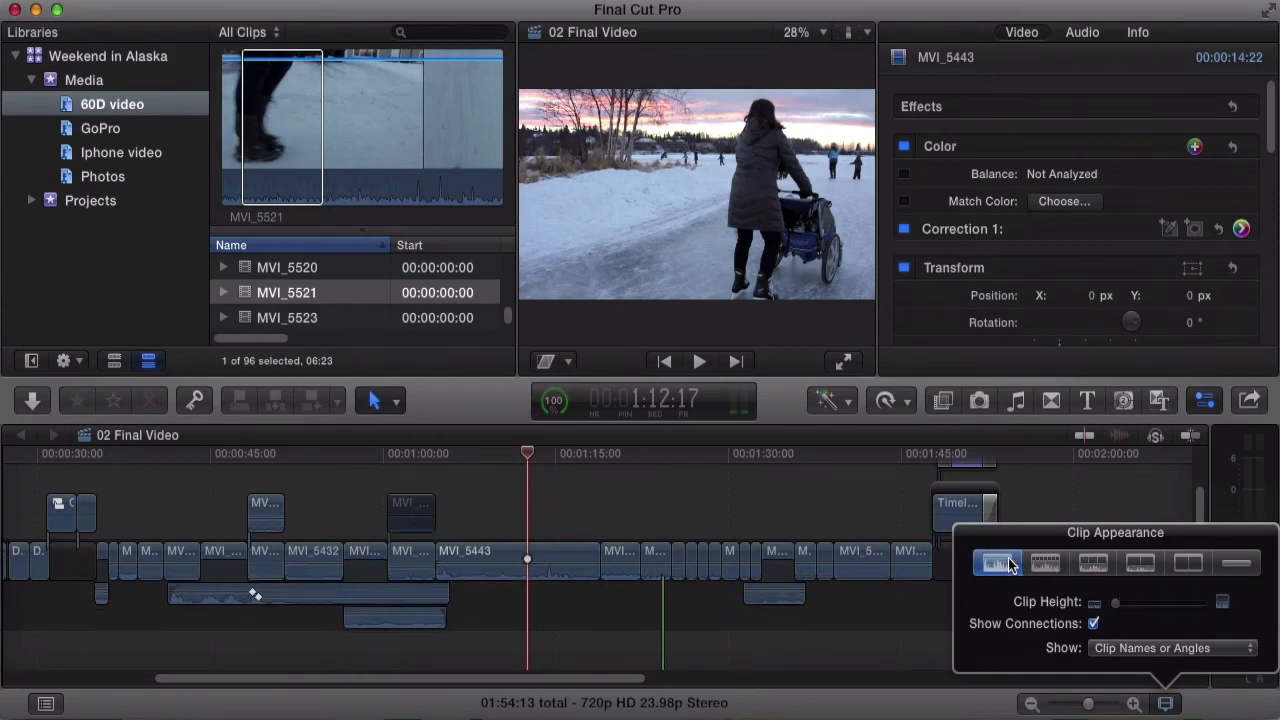
pyautogui.click(1047, 564)
pyautogui.click(1093, 564)
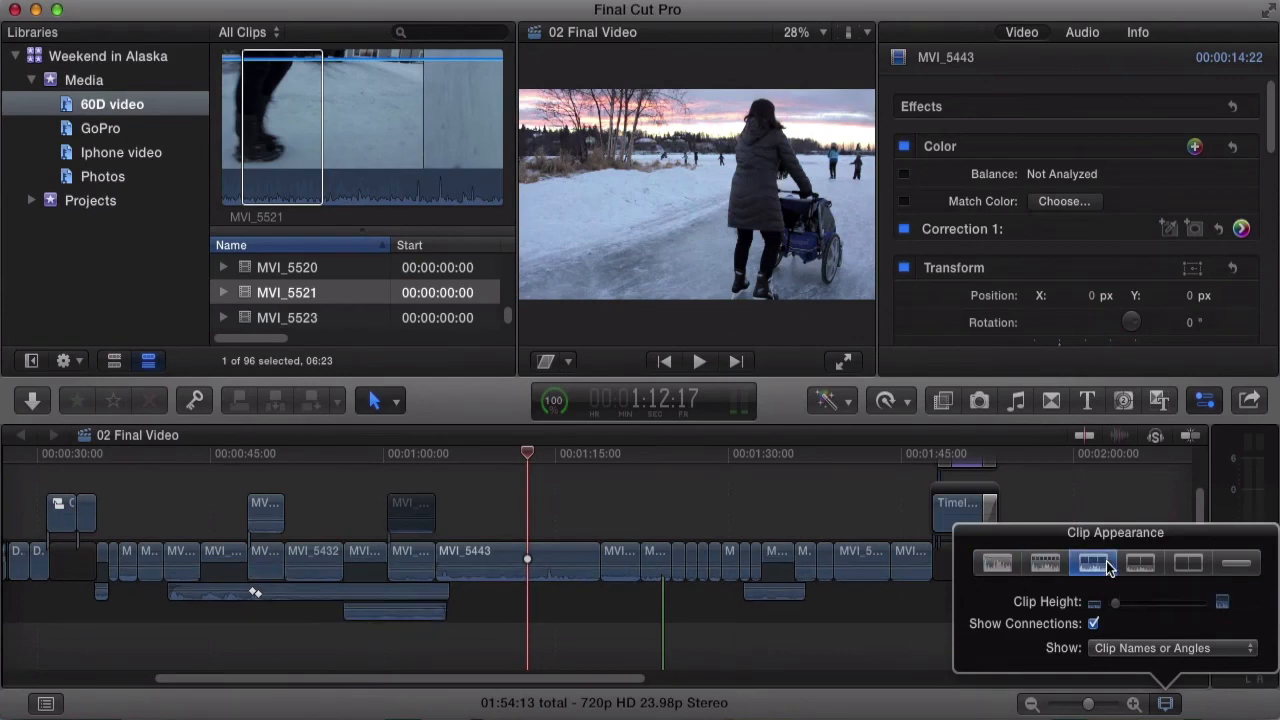
pyautogui.click(1134, 561)
pyautogui.click(1185, 565)
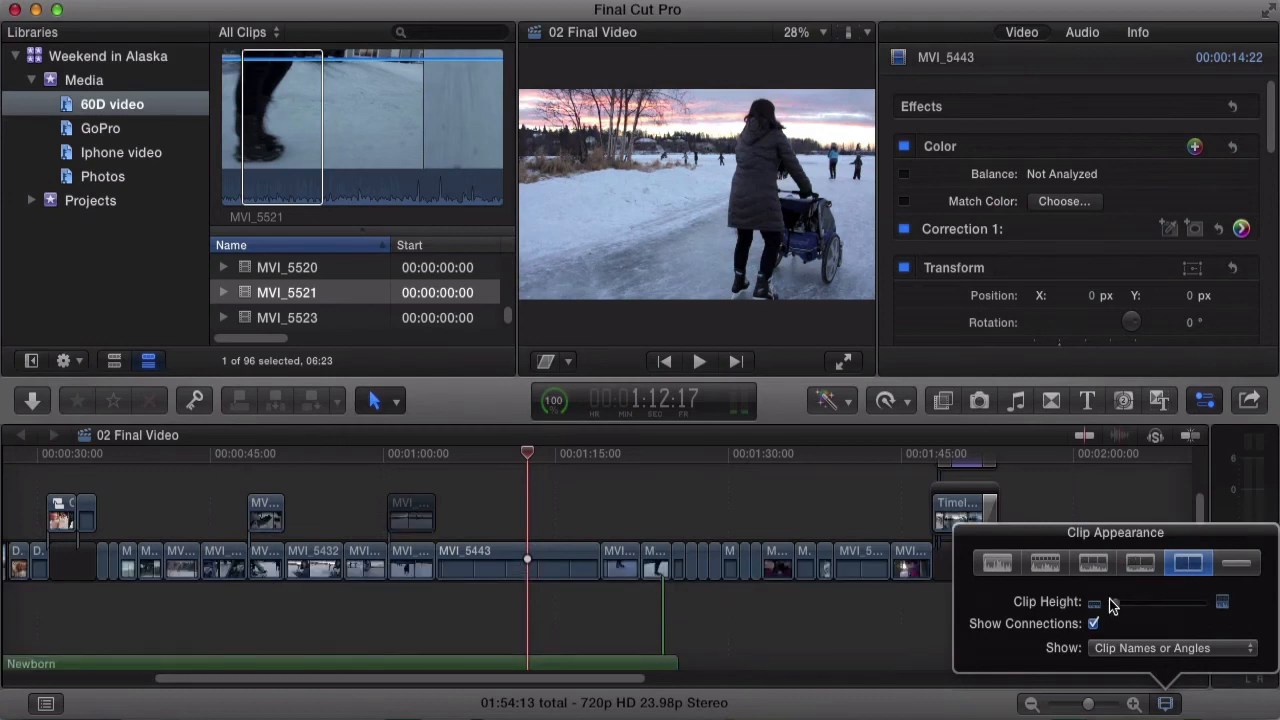
pyautogui.moveTo(1115, 607)
pyautogui.mouseDown()
pyautogui.moveTo(1160, 605)
pyautogui.moveTo(1112, 605)
pyautogui.mouseUp()
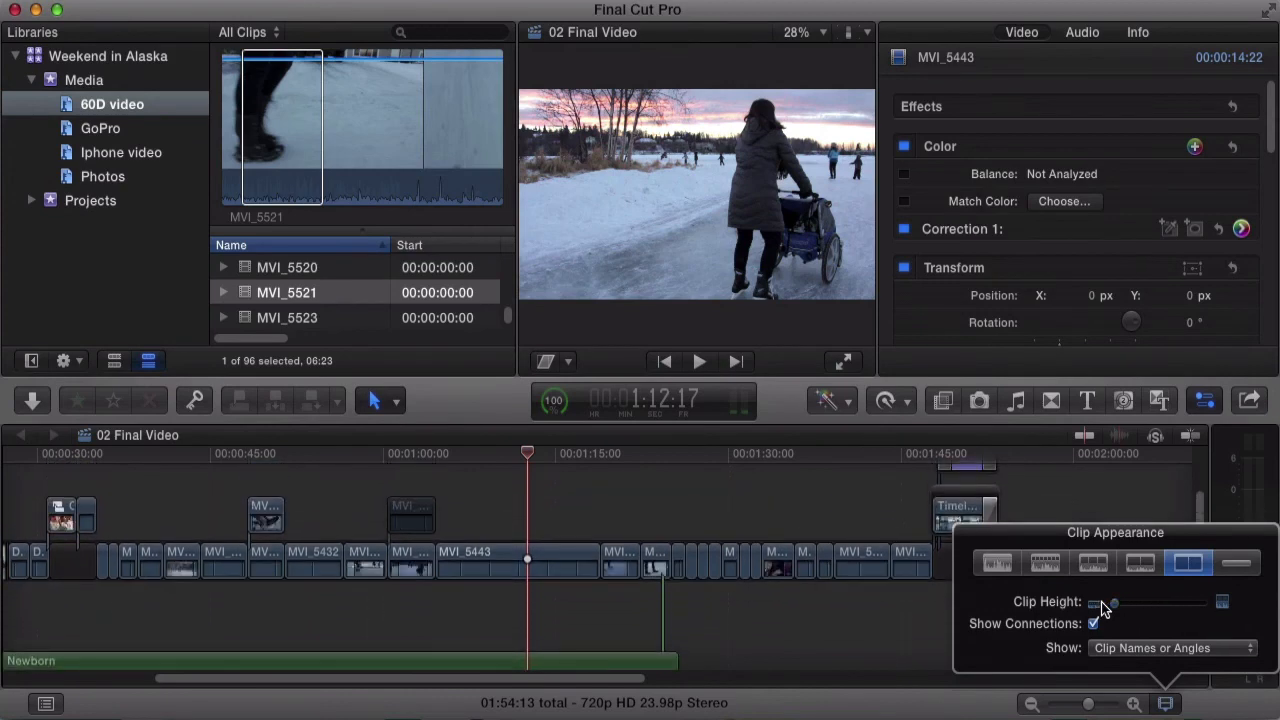
pyautogui.click(1163, 703)
# - Look along the timeline from its start, and show the timeline index to browse its clip list before hiding it again
pyautogui.moveTo(412, 680); pyautogui.dragTo(317, 677)
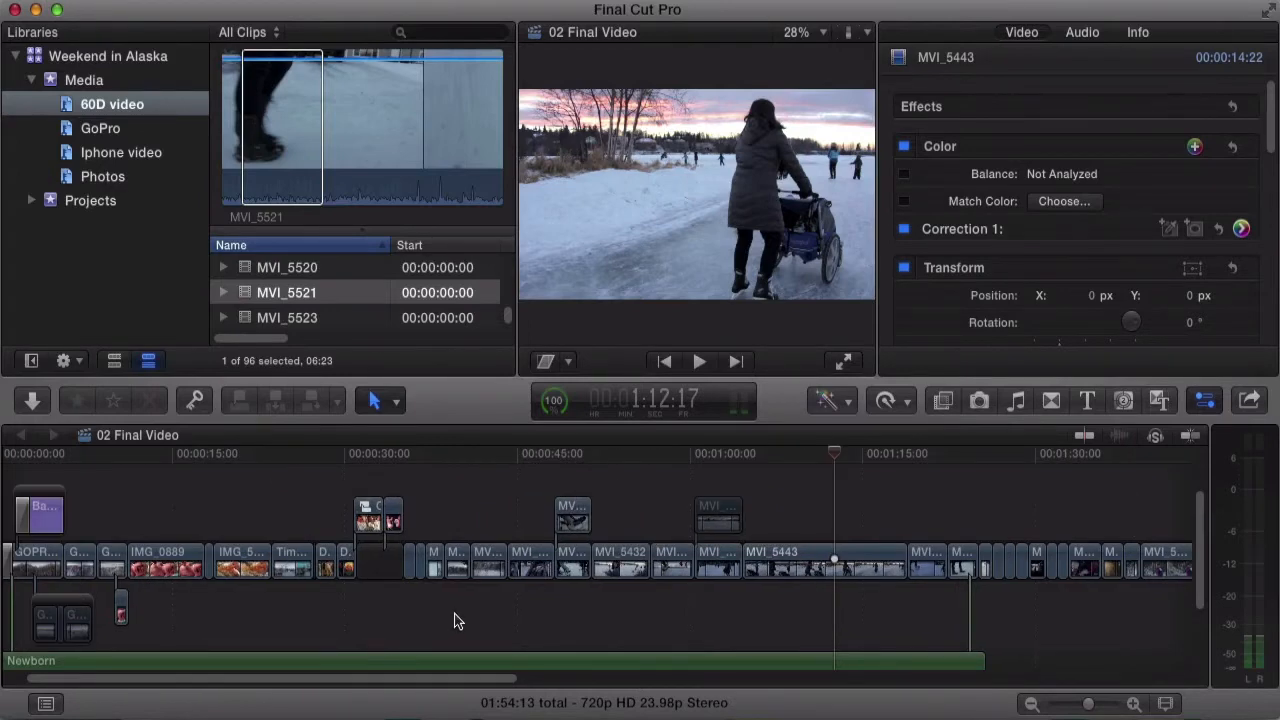
pyautogui.hscroll(3, 458, 622)
pyautogui.hscroll(-2, 463, 622)
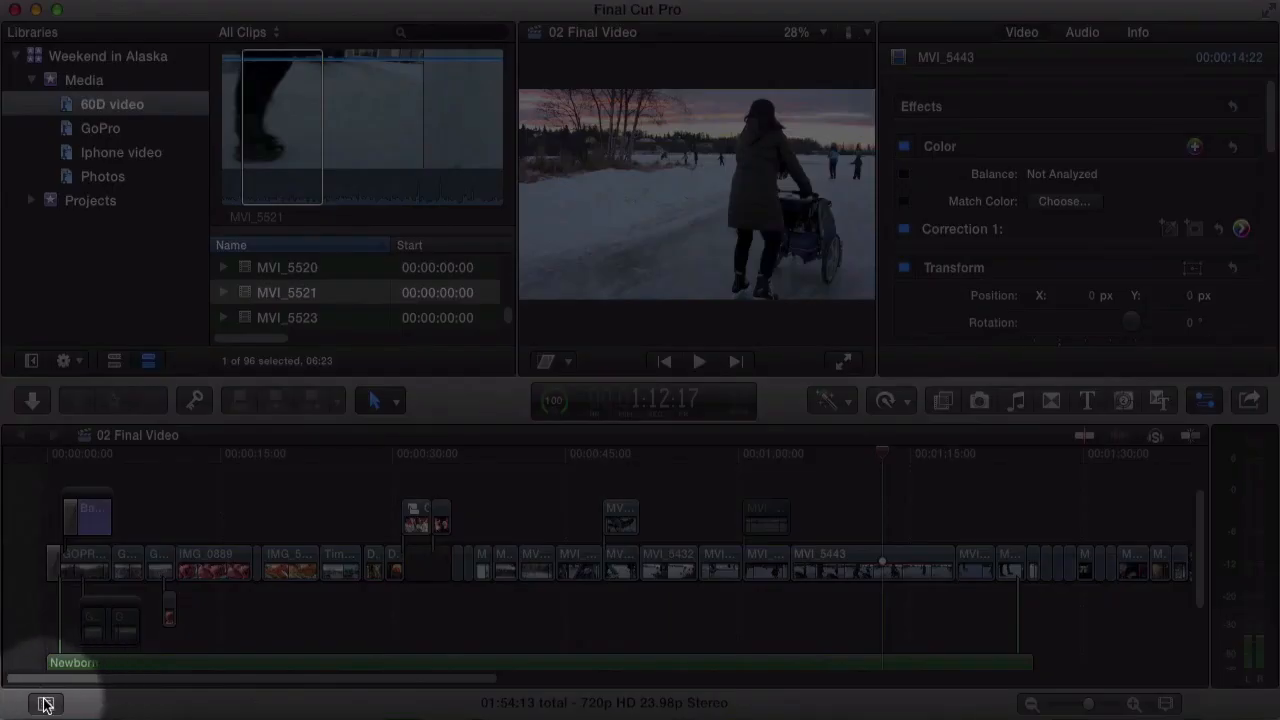
pyautogui.click(45, 703)
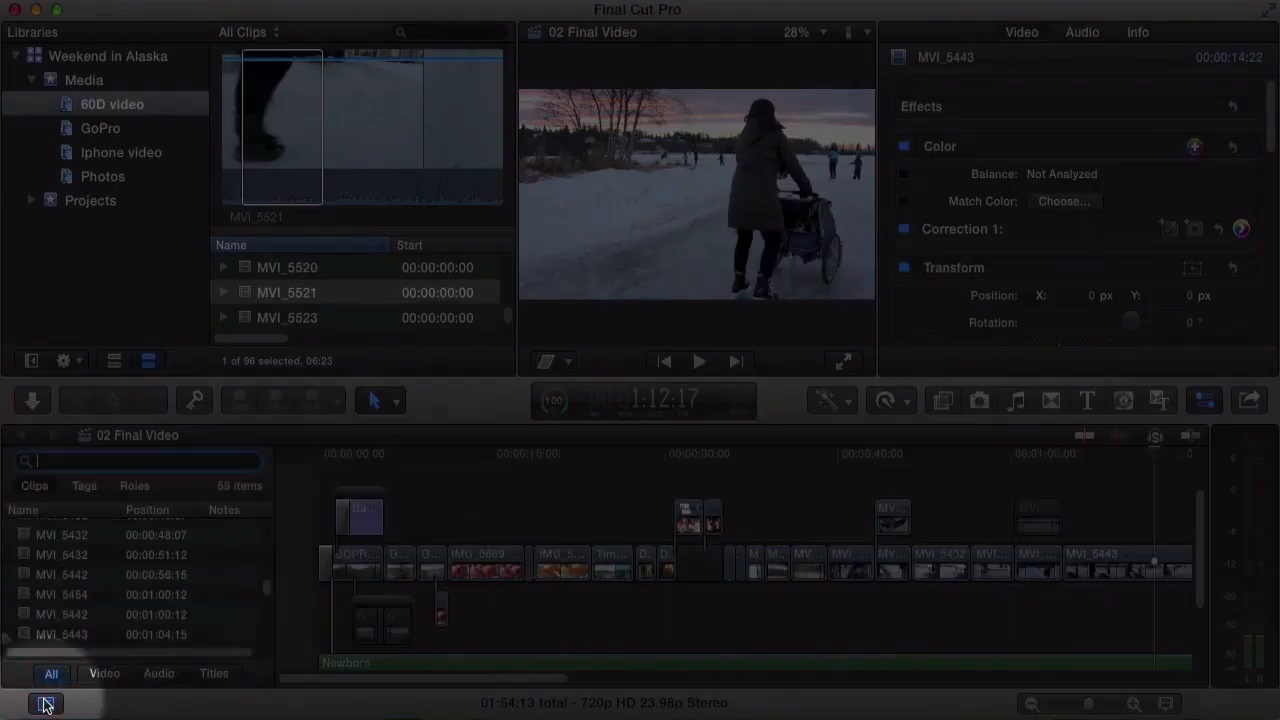
pyautogui.scroll(6, 76, 590)
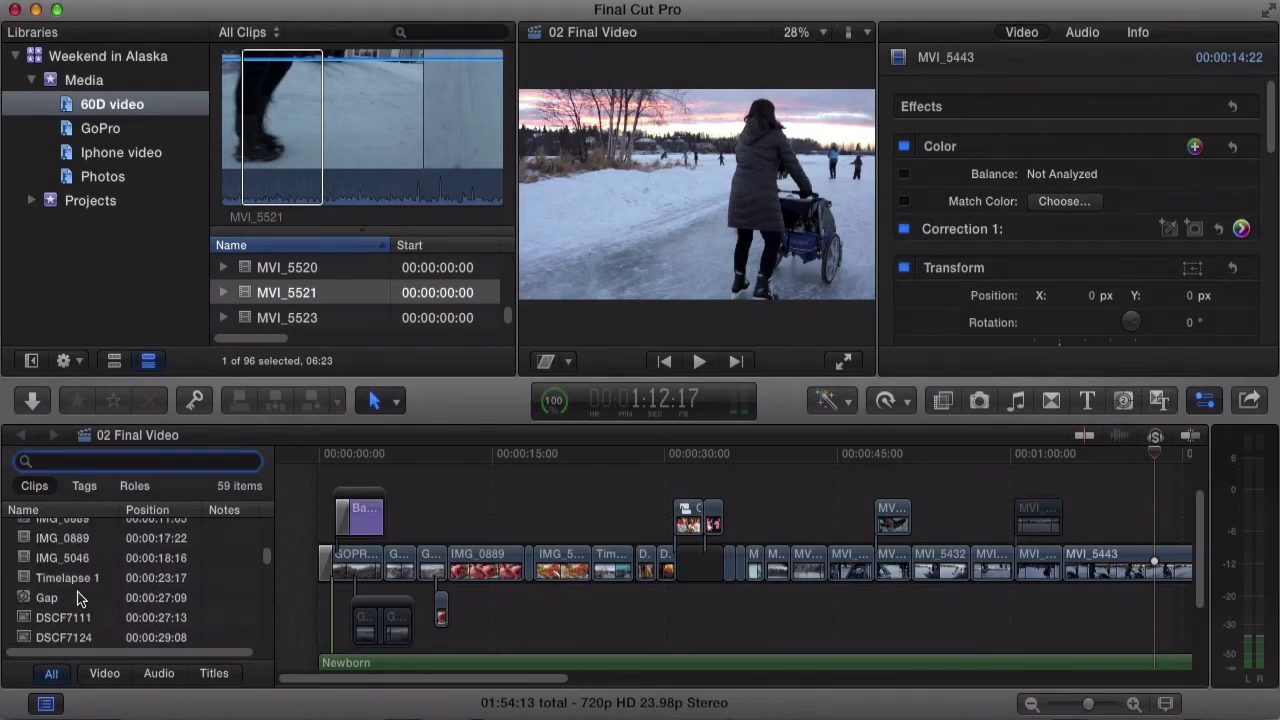
pyautogui.scroll(3, 78, 598)
pyautogui.scroll(-10, 78, 600)
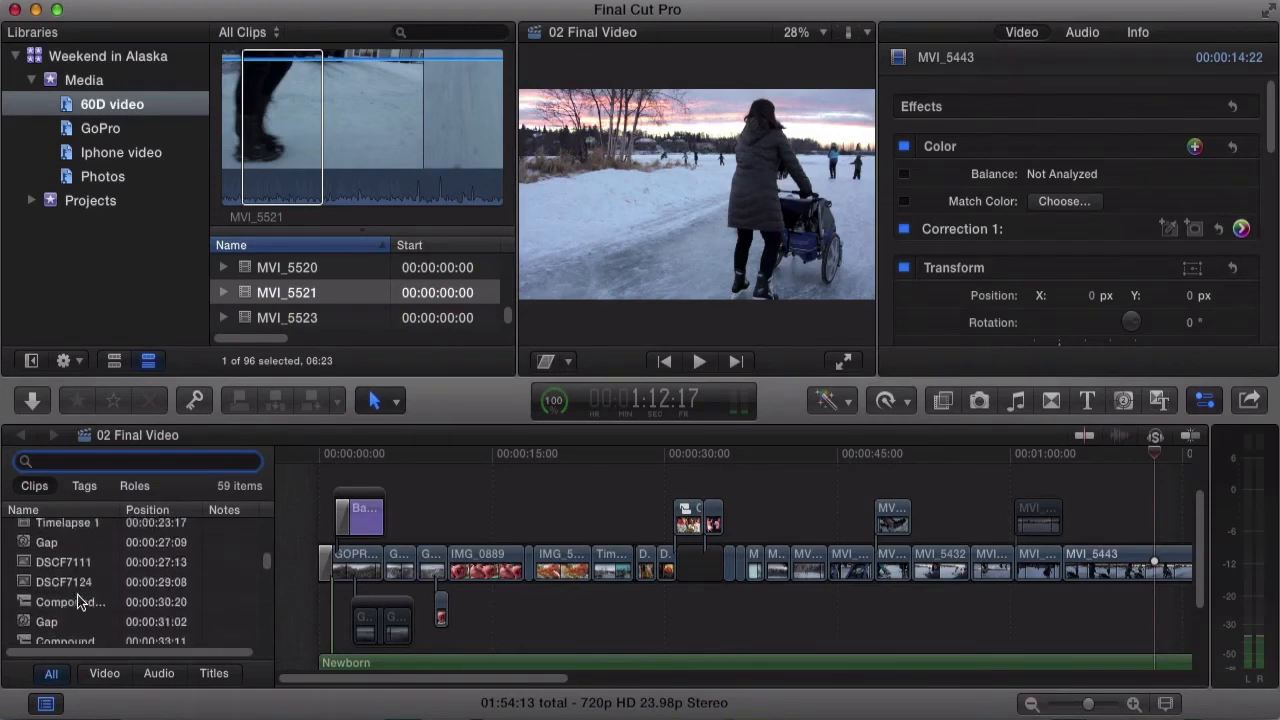
pyautogui.scroll(-8, 78, 603)
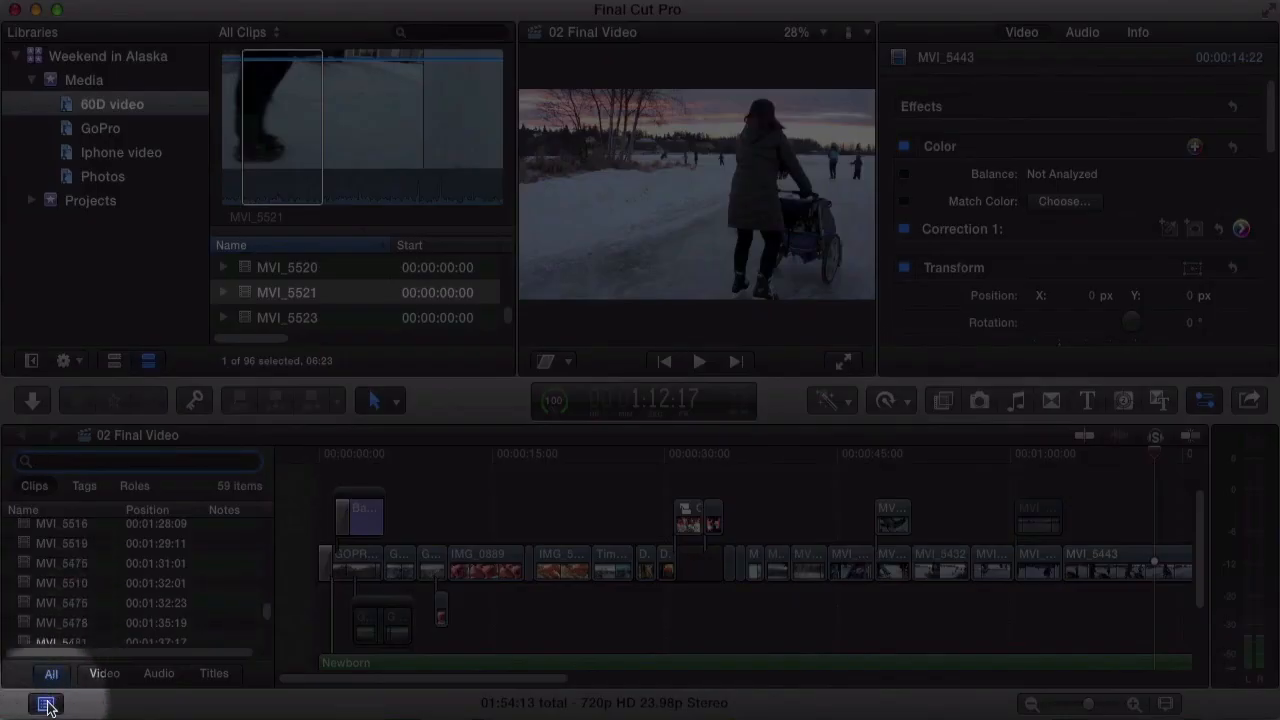
pyautogui.click(46, 704)
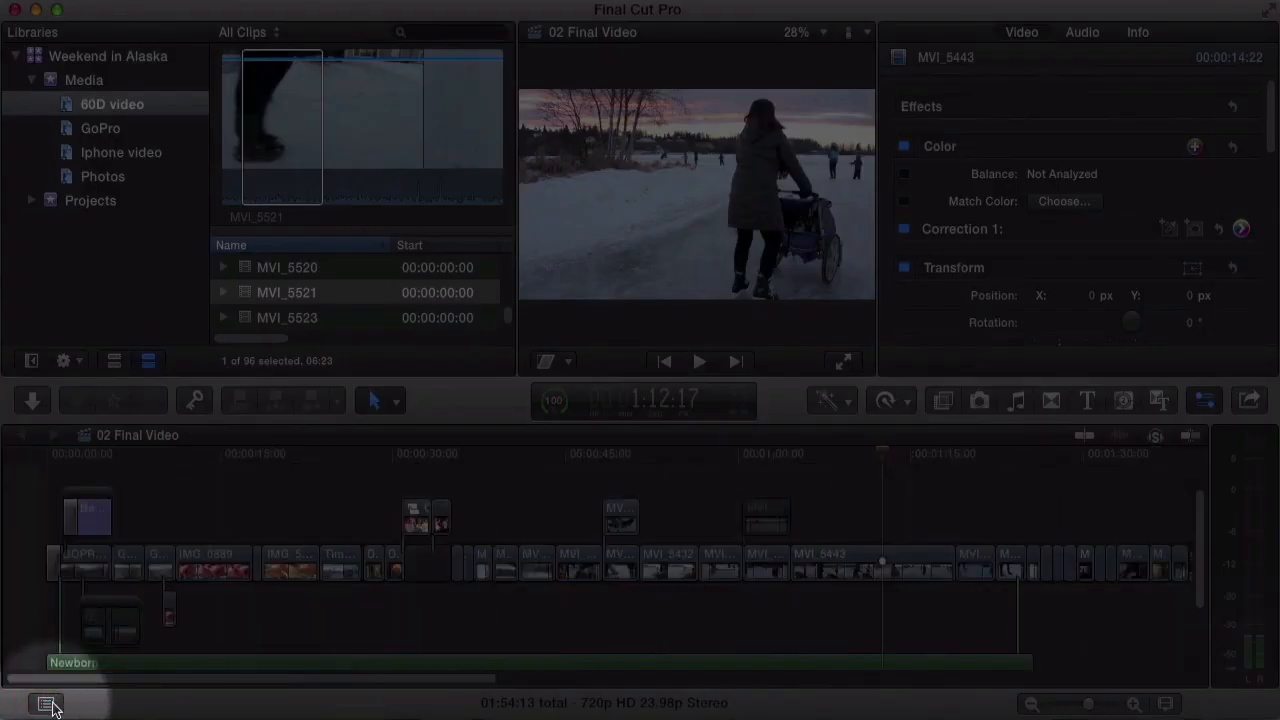